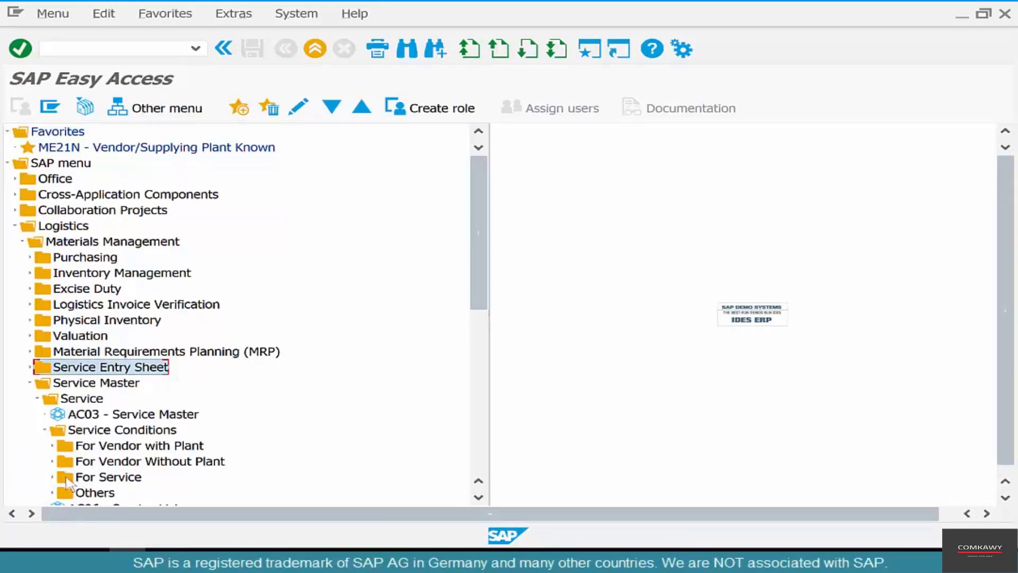
Expand Service Conditions > For Service and launch ML45 - Add.
double_click(72, 478)
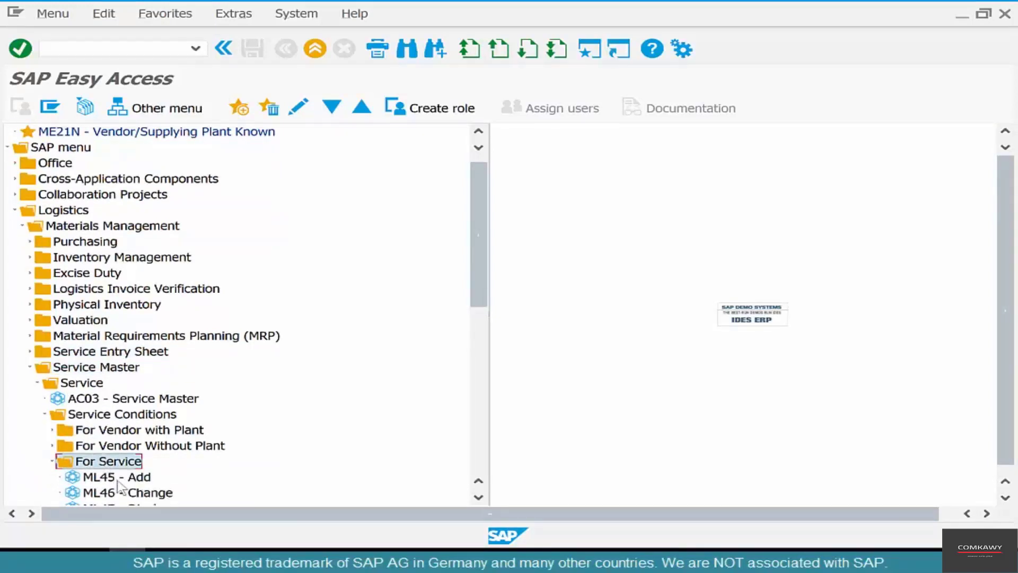
left_click(118, 478)
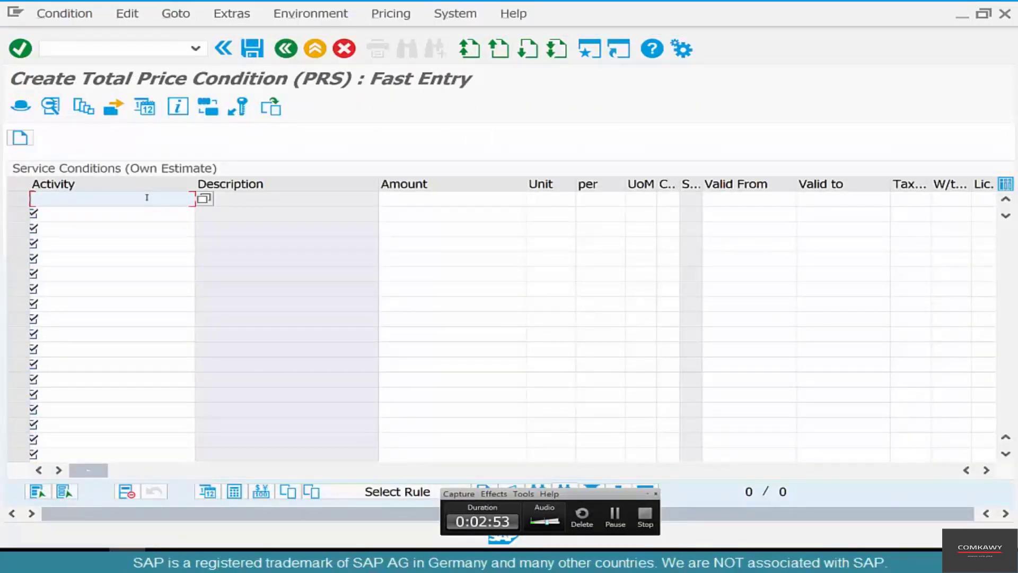
Enter ELECSERV-01 at 10.00 USD as the first condition row.
type("elecserv-01")
key("Tab")
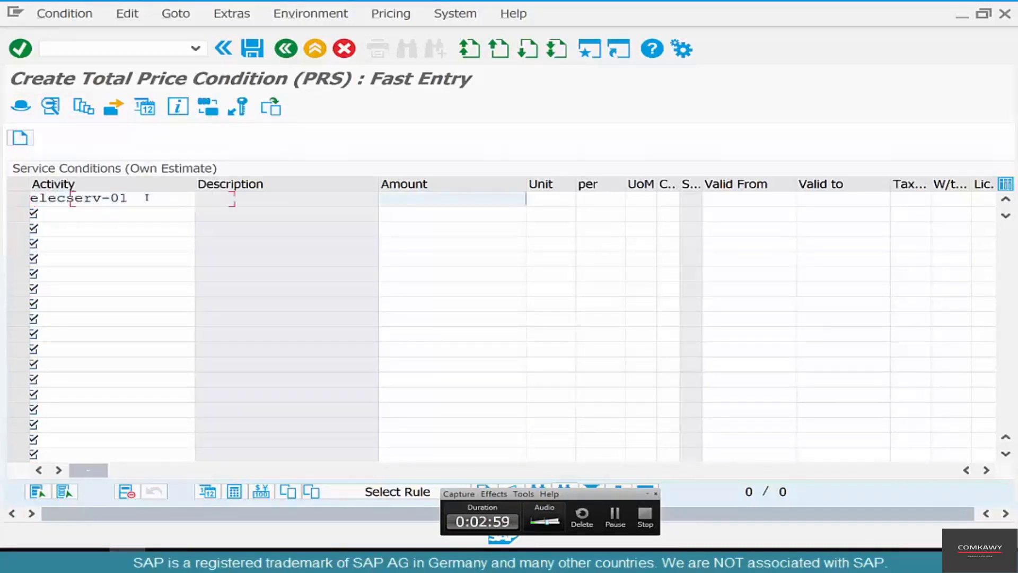
type("10")
key("Return")
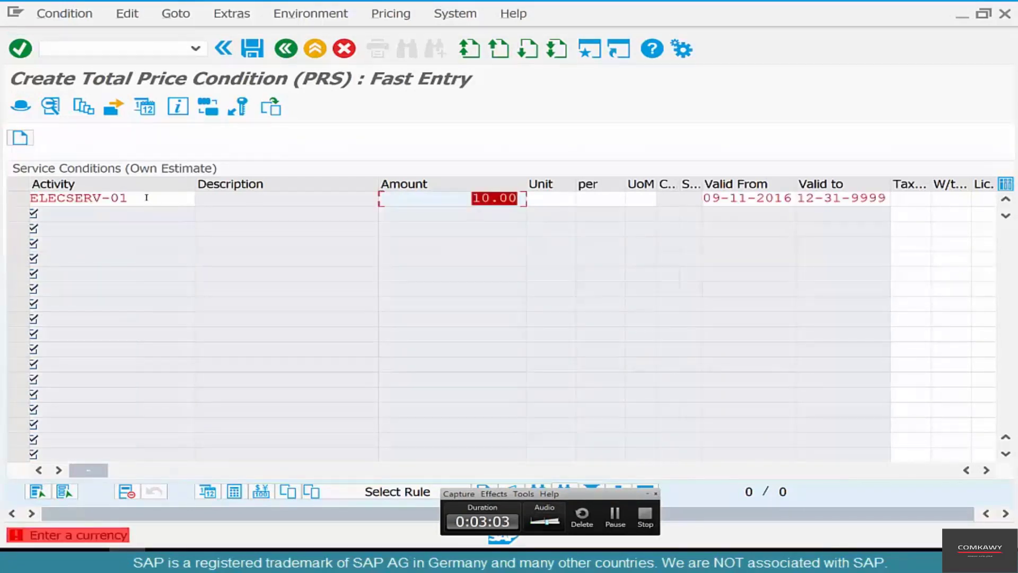
key("Tab")
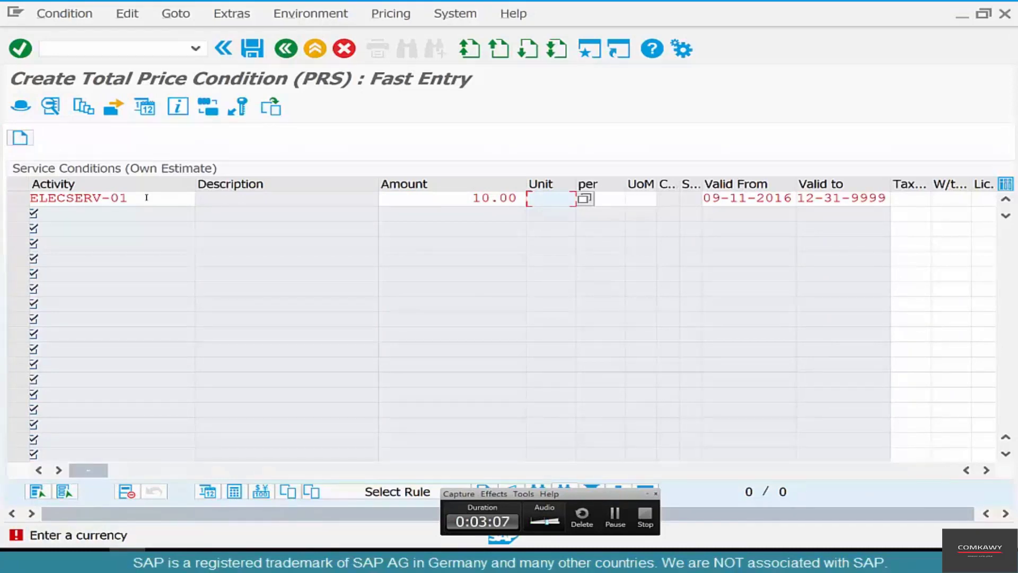
type("usd")
key("Return")
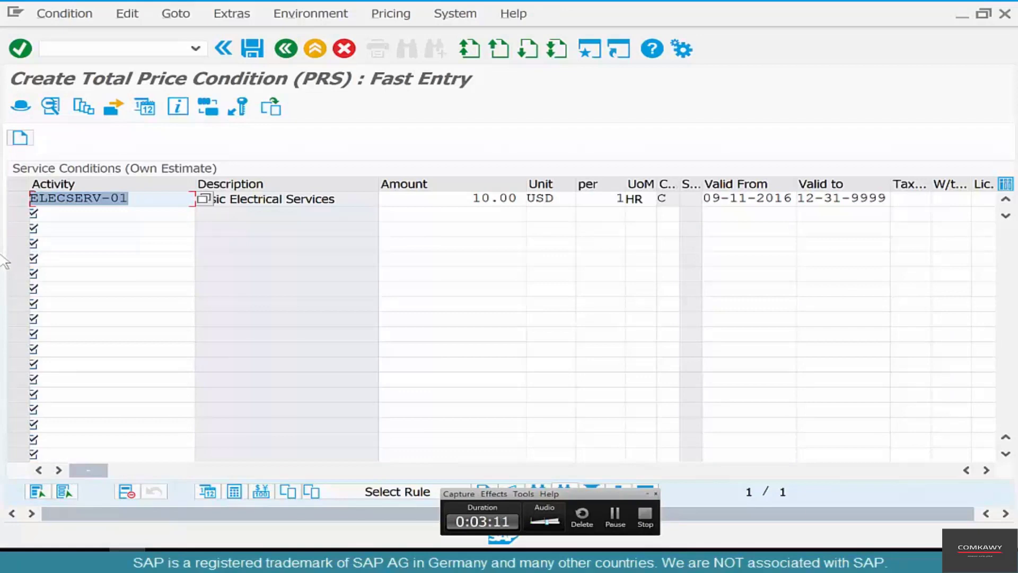
Add a second row for ELECSERV-02 at 20.00.
key("Return")
type("elecserv-01")
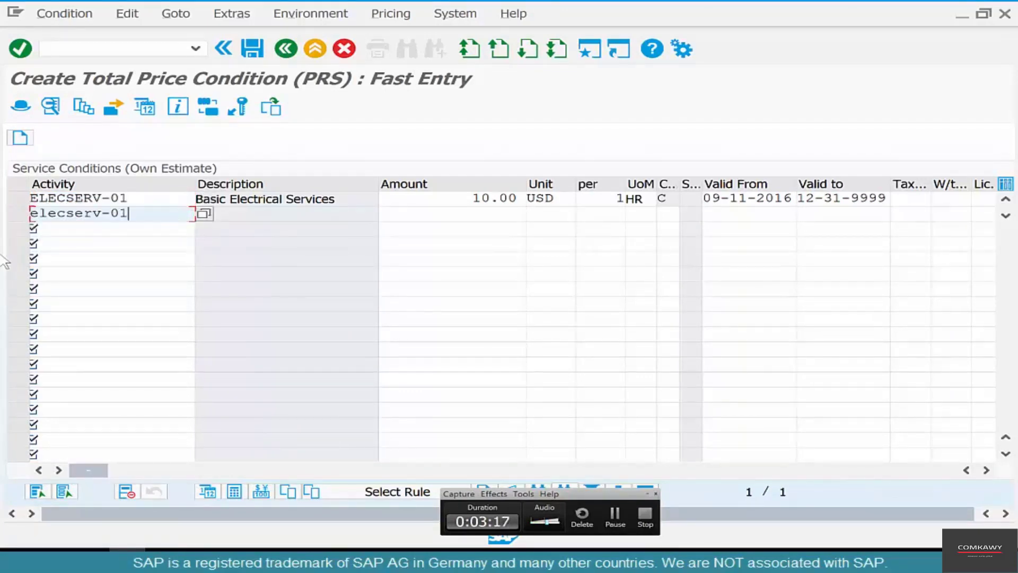
key("BackSpace")
type("2")
key("Tab")
key("Tab")
type("2")
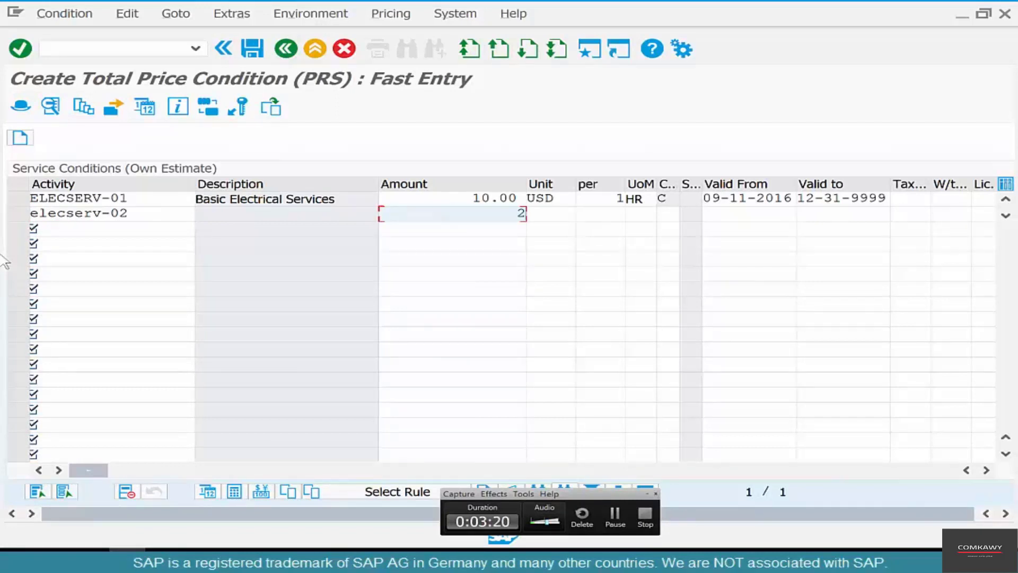
type("0")
key("Return")
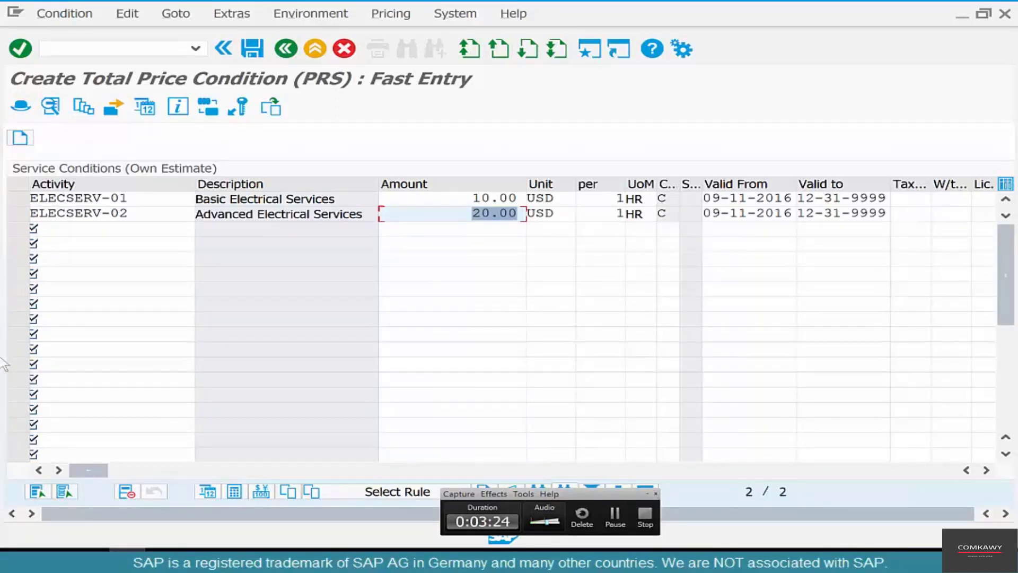
Add LABOR-01 at 10.00 as the third row and save the conditions.
left_click(101, 227)
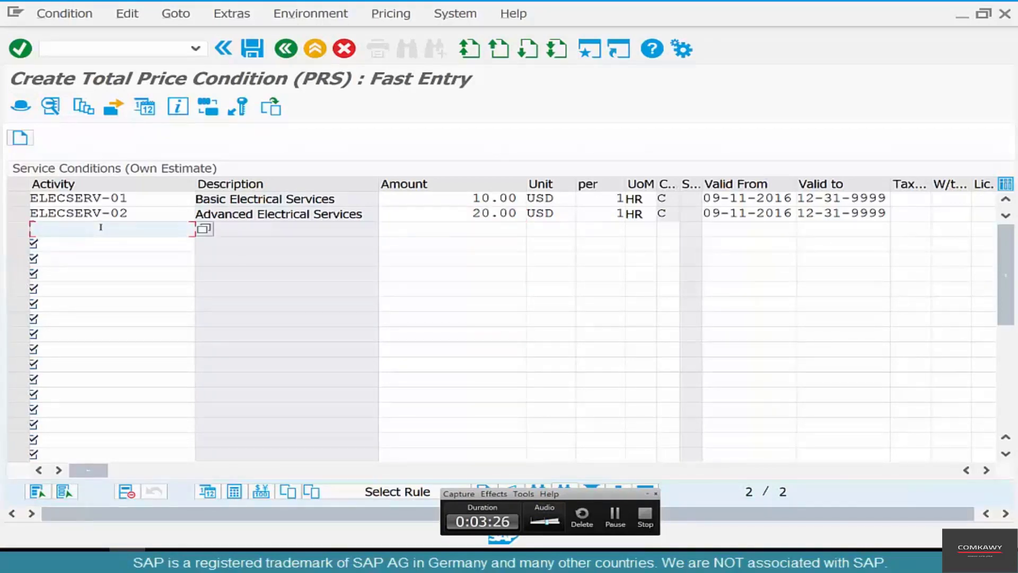
type("labor-01")
key("Tab")
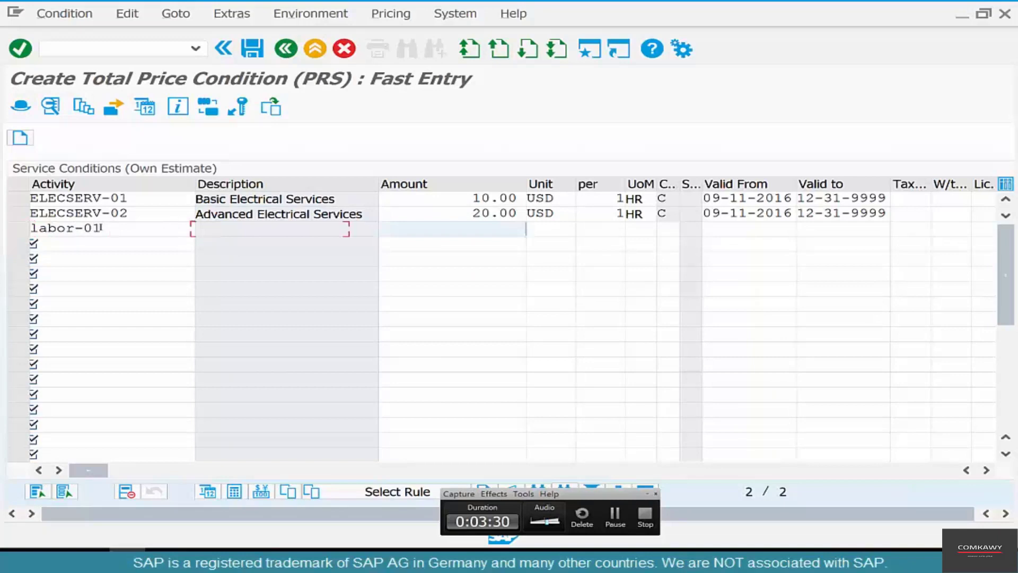
type("10")
key("Return")
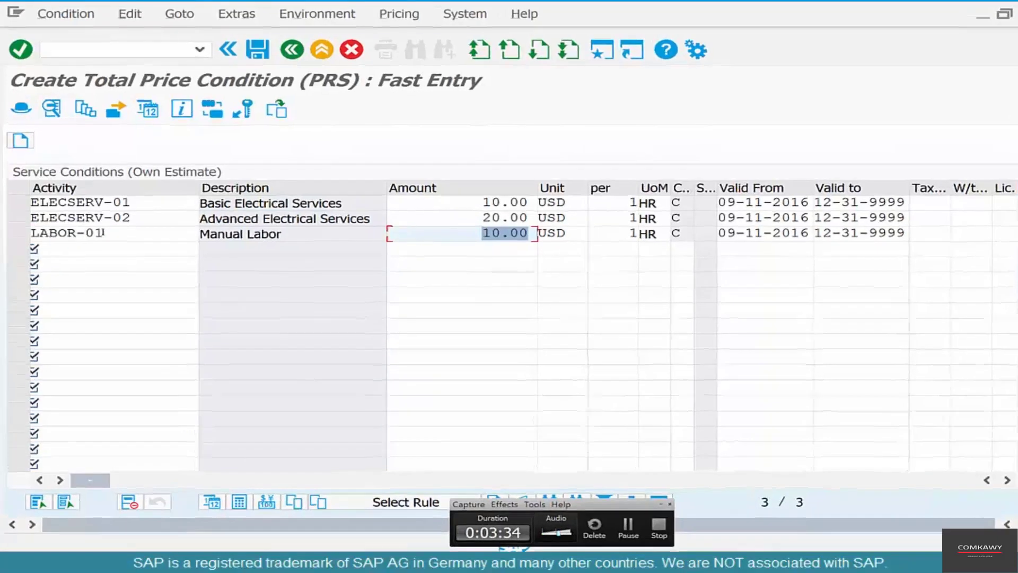
key("ctrl+s")
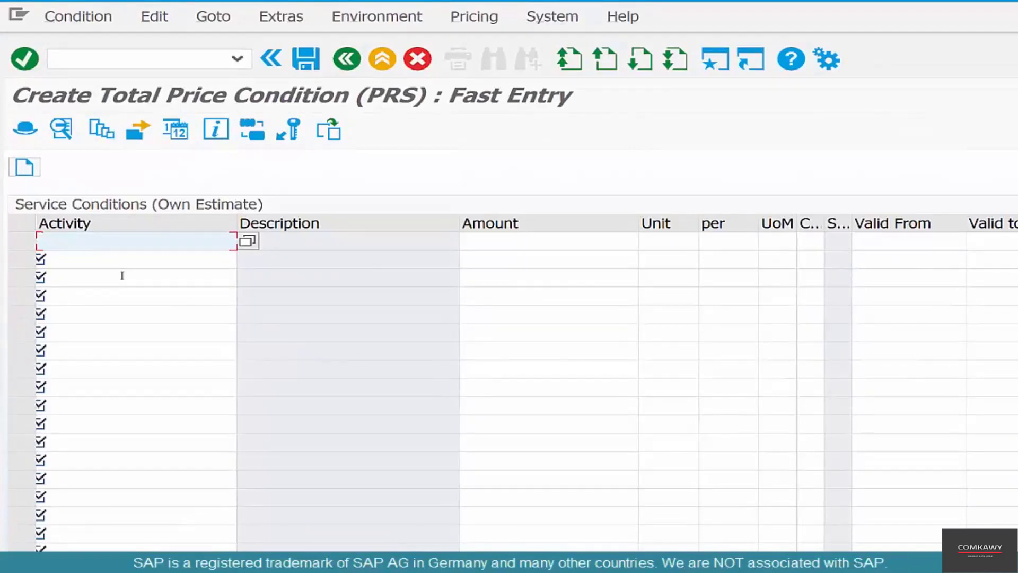
Go back to the menu, expand For Vendor with Plant, and launch ML33 - Add.
left_click(347, 60)
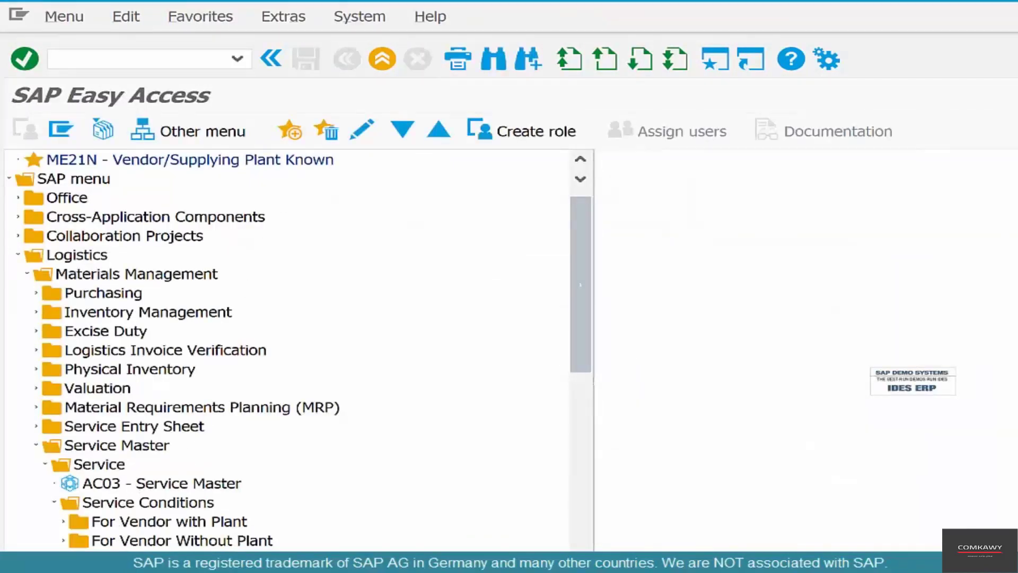
double_click(79, 520)
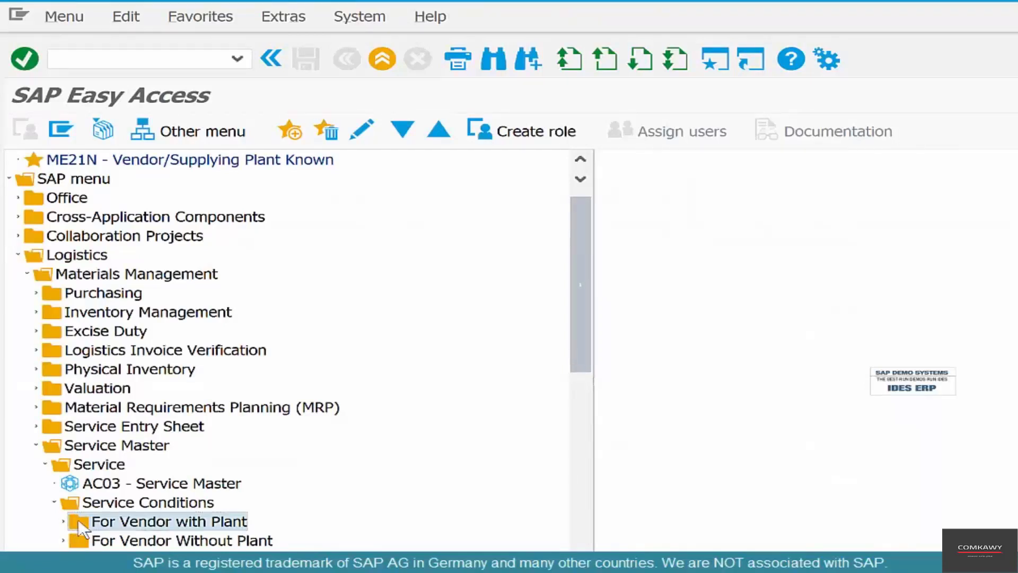
scroll(121, 541, "down", 1)
scroll(121, 542, "down", 2)
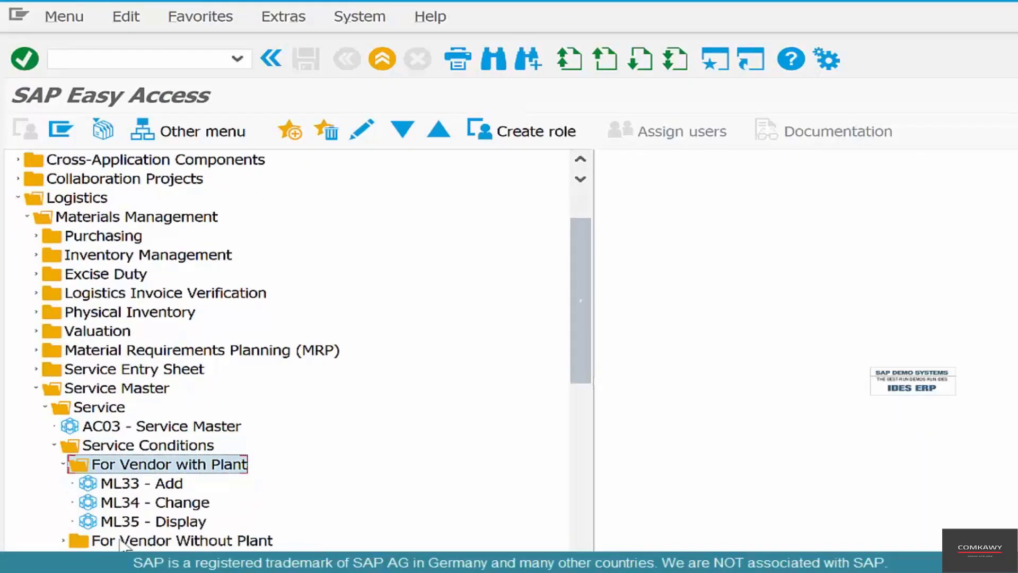
left_click(129, 543)
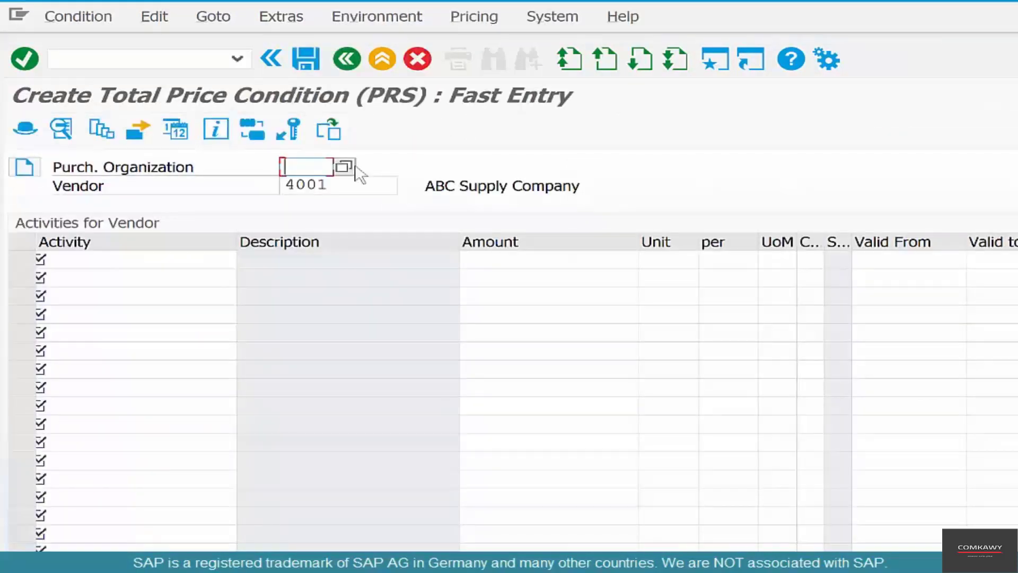
Set purchasing organization US01 and enter ELECSERV-01 at 12.00.
type("us01")
key("Tab")
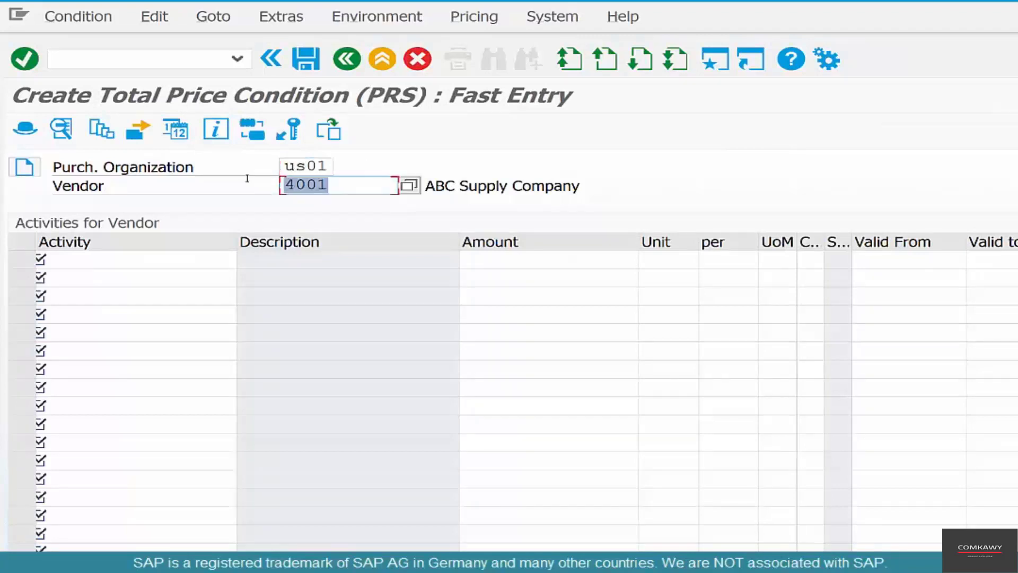
left_click(86, 263)
type("el")
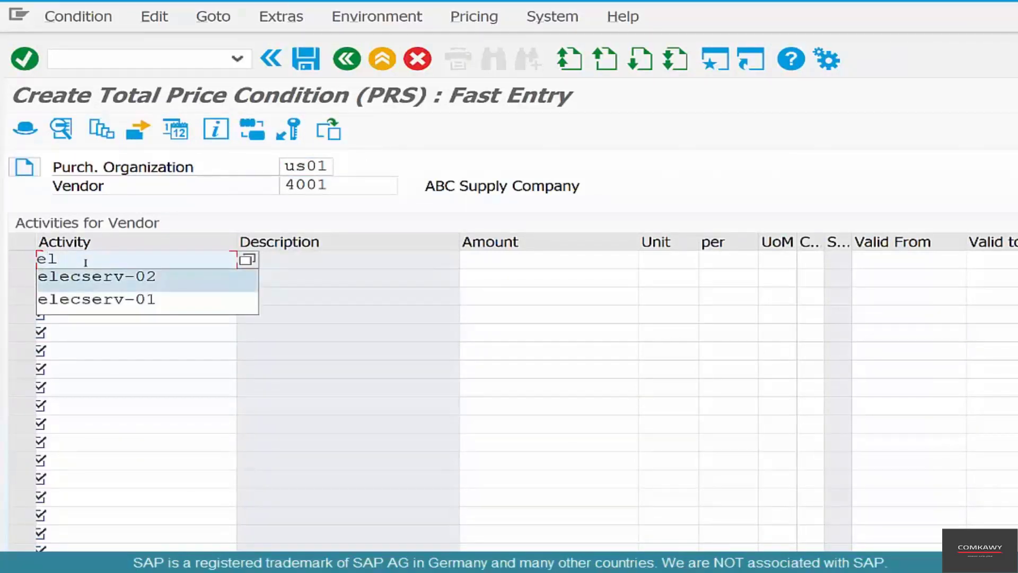
key("Down")
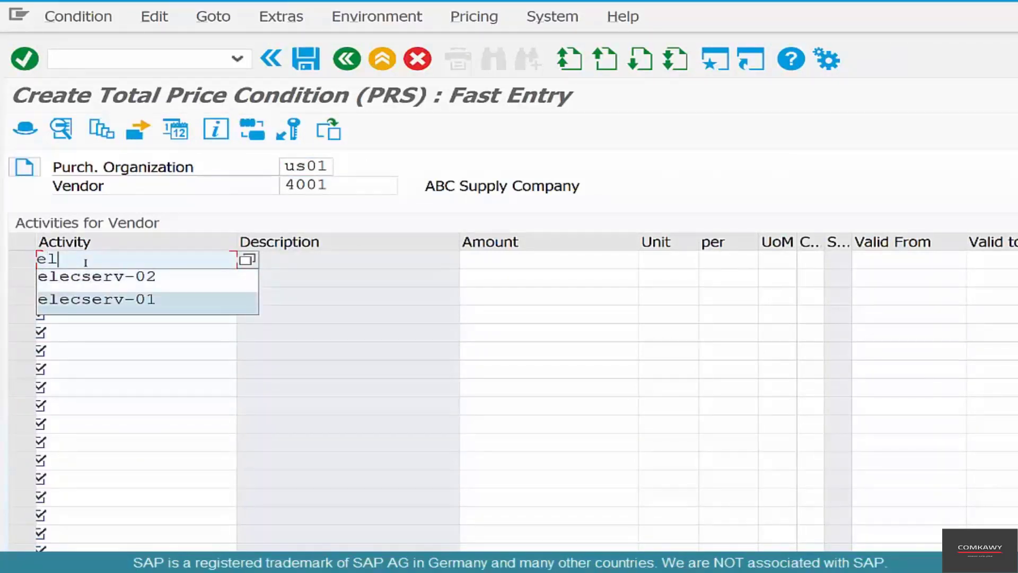
key("Return")
key("Tab")
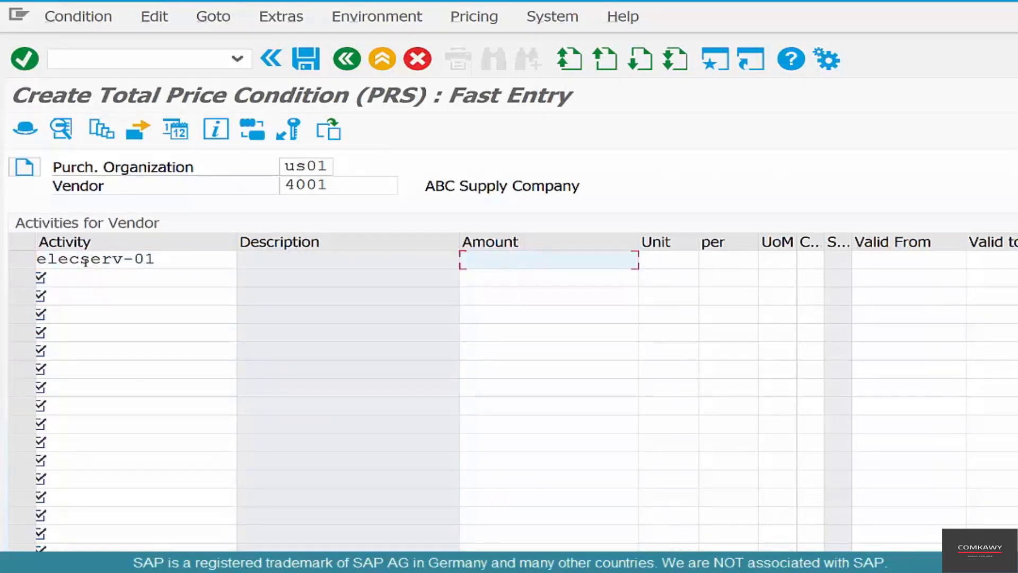
type("12")
key("Return")
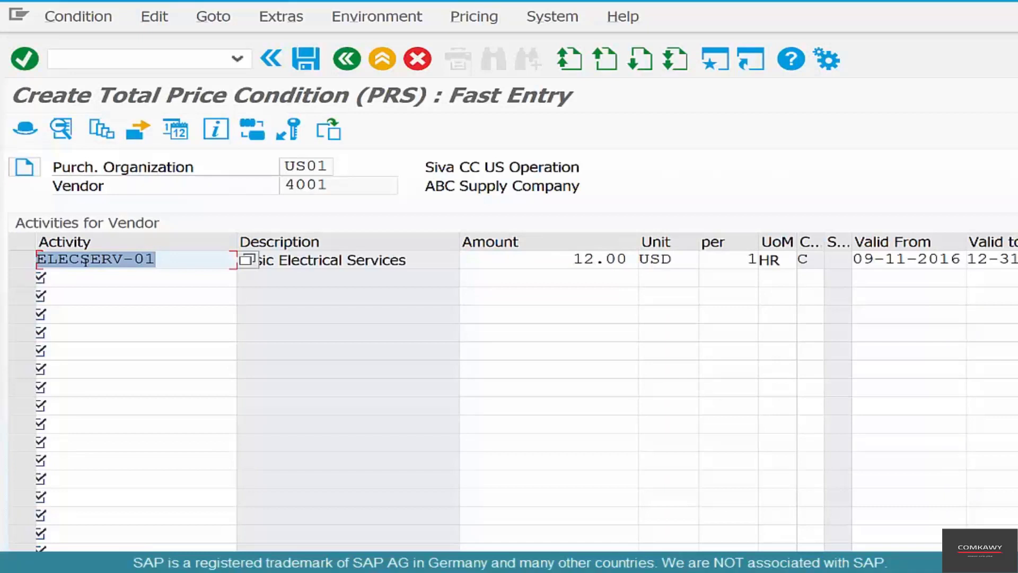
Add ELECSERV-02 at 22.00 as the second vendor row.
key("Down")
type("e")
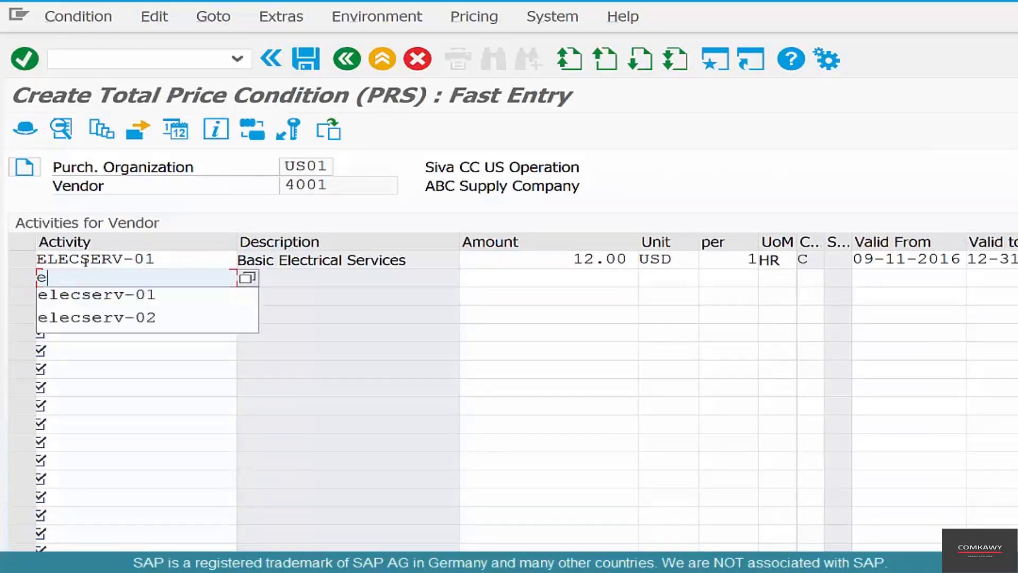
key("Down")
key("Down")
key("Return")
key("Tab")
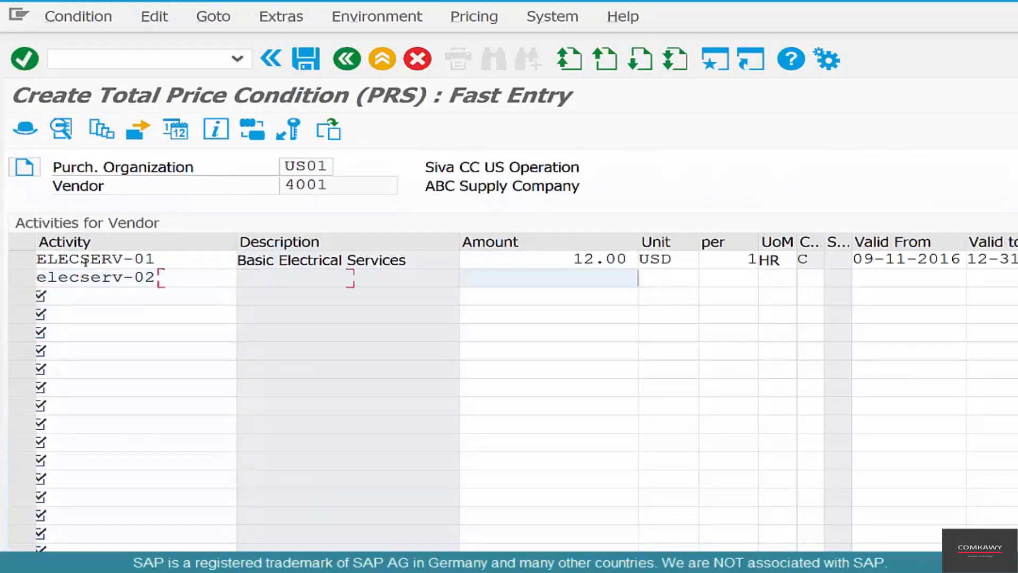
type("22")
key("Return")
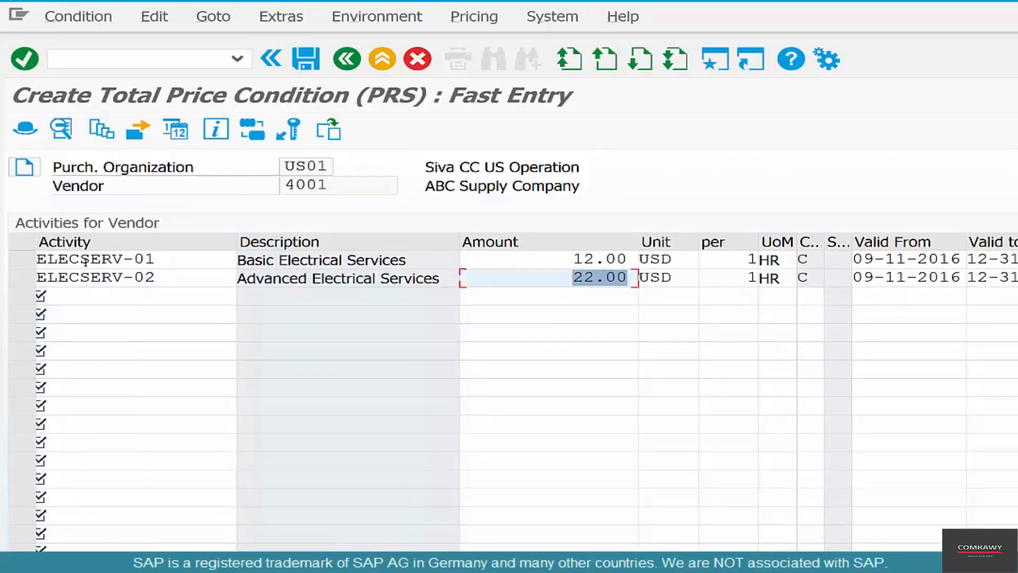
Add LABOR-01 at 9.00, save, and return to SAP Easy Access.
left_click(123, 307)
type("l")
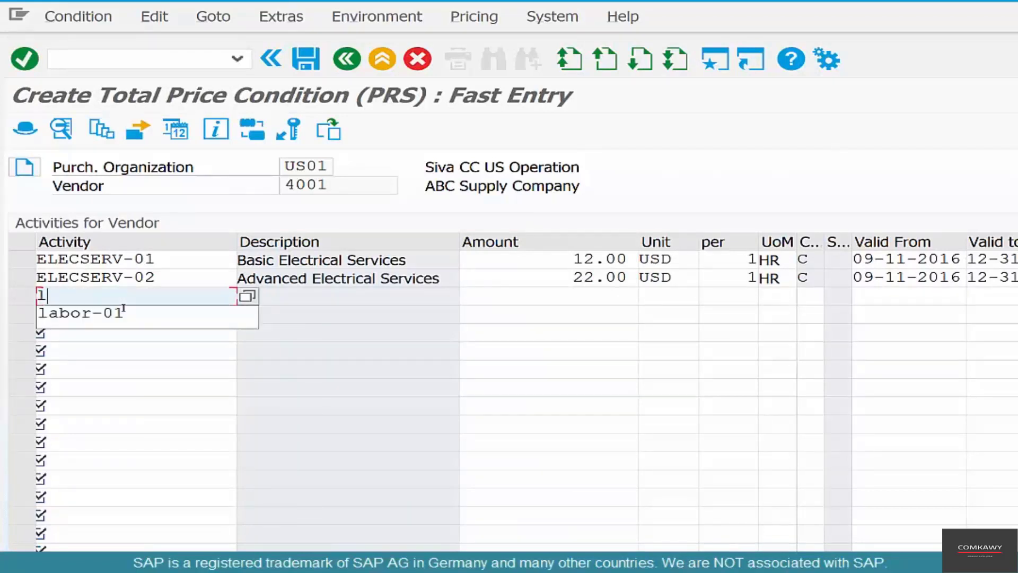
key("Down")
key("Return")
key("Tab")
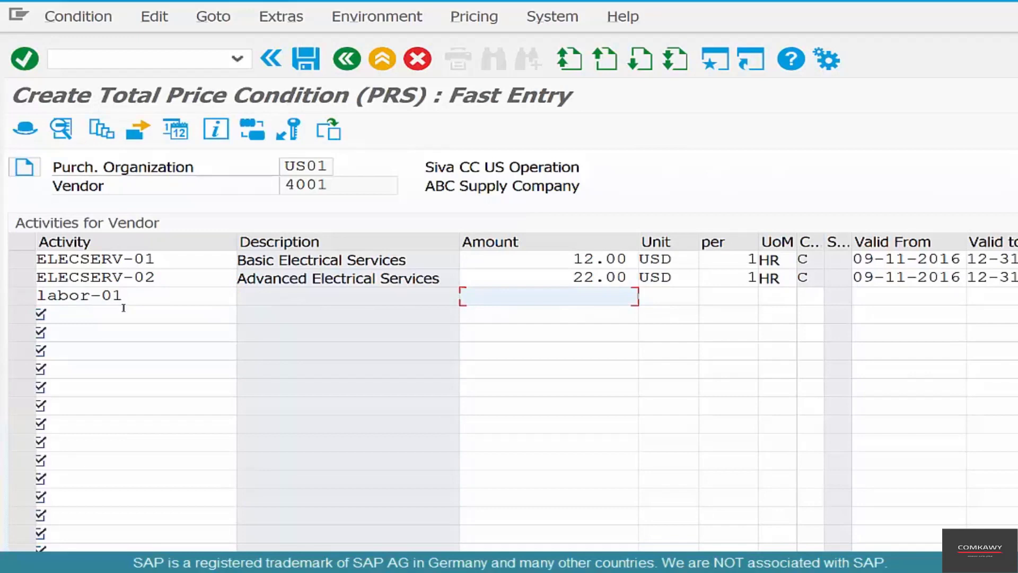
type("9")
key("Return")
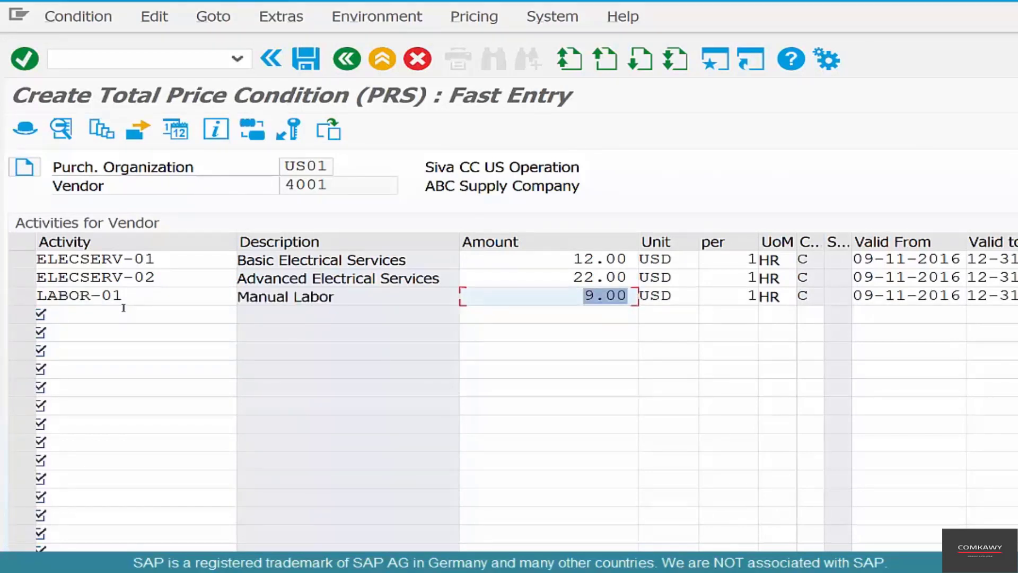
key("ctrl+s")
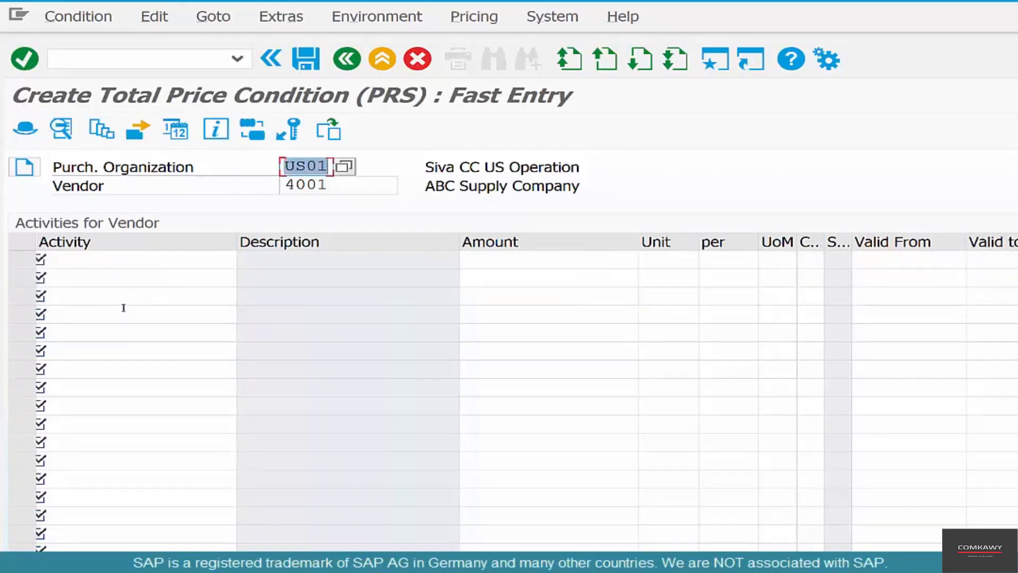
key("F3")
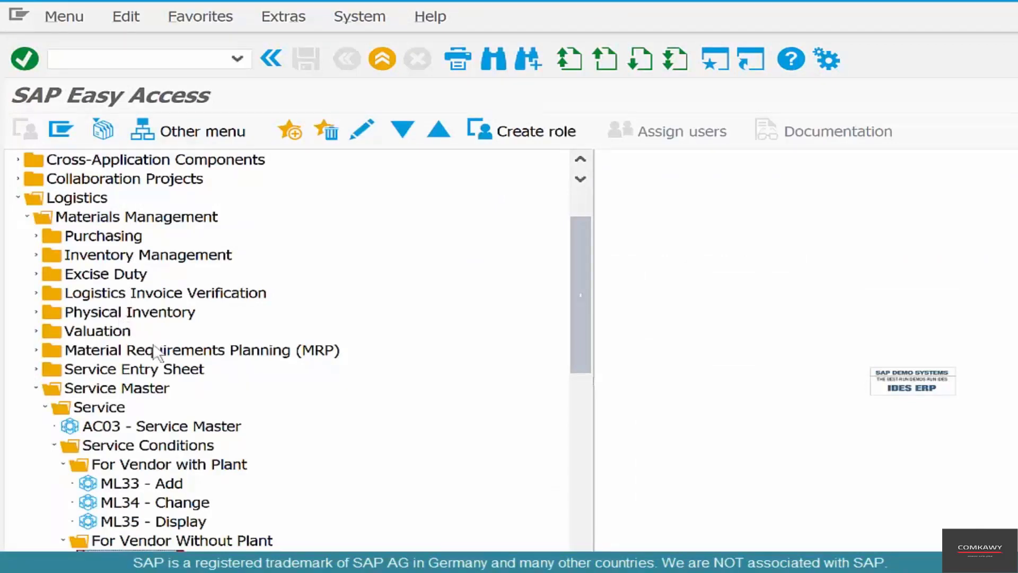
Launch ML33 for vendor 4001 and fill in plant CHI1.
double_click(175, 484)
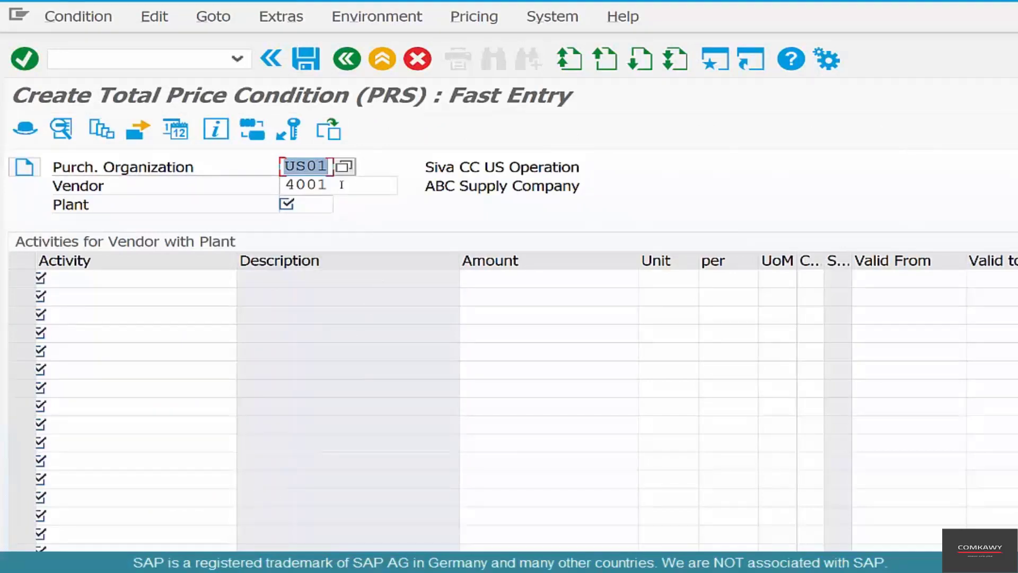
left_click_drag(336, 184, 282, 182)
left_click(317, 210)
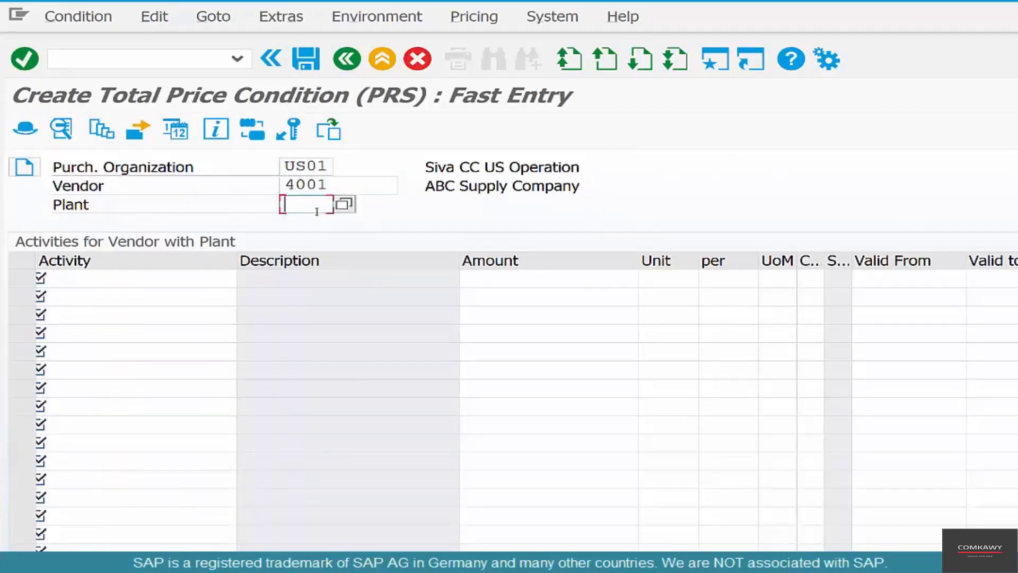
type("chi1")
key("Return")
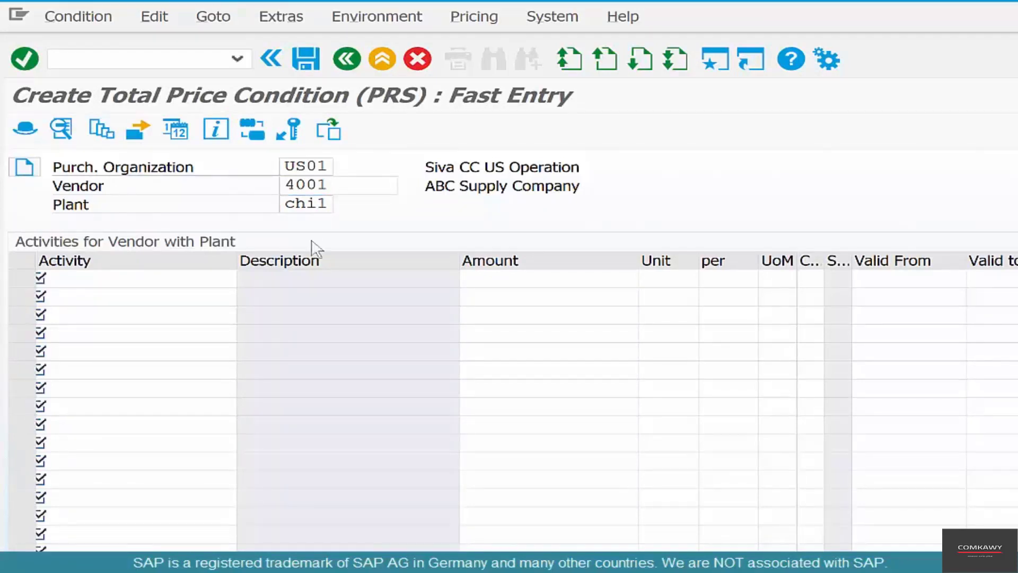
Enter ELECSERV-01 at 13.00 in the first row.
left_click(206, 280)
left_click(205, 280)
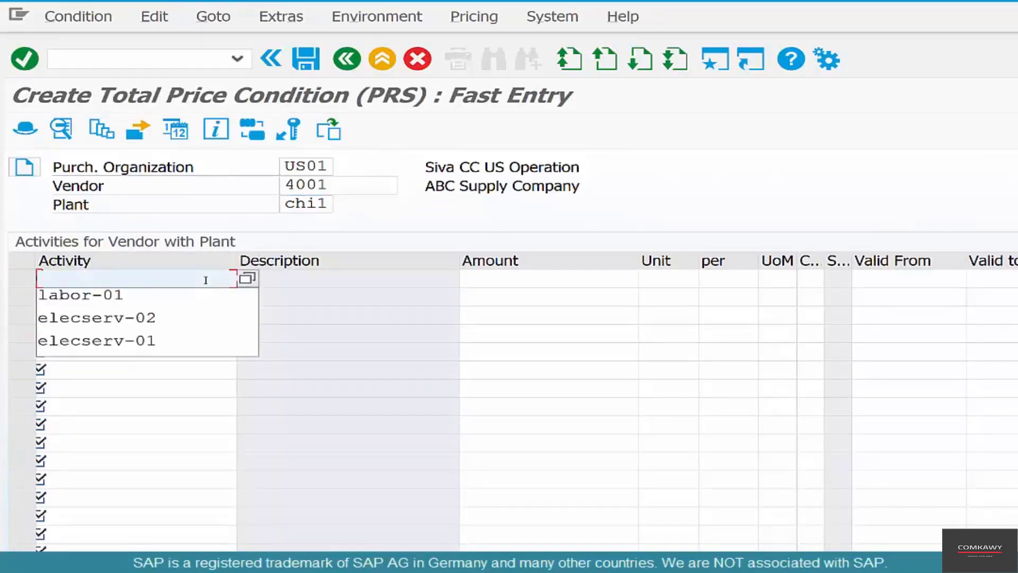
key("Down")
key("Down")
key("Down")
key("Return")
key("Tab")
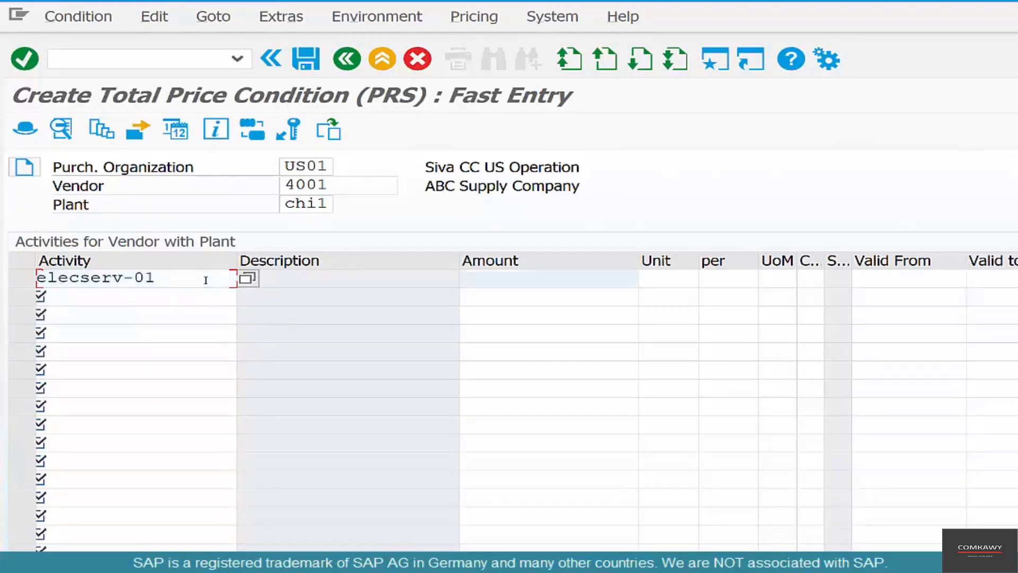
type("13")
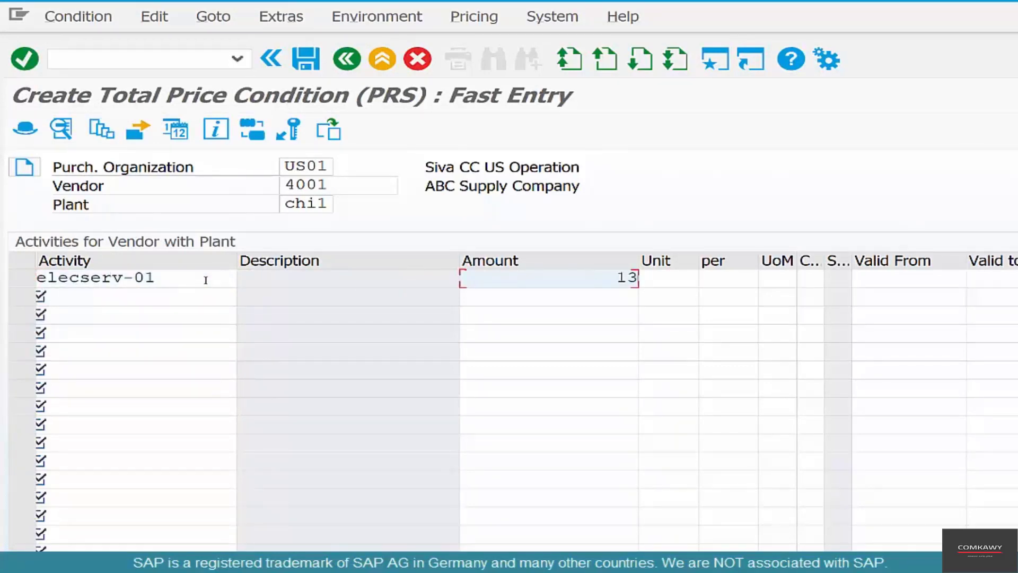
key("Return")
Add ELECSERV-02 at 24.00 in the second row.
left_click(179, 304)
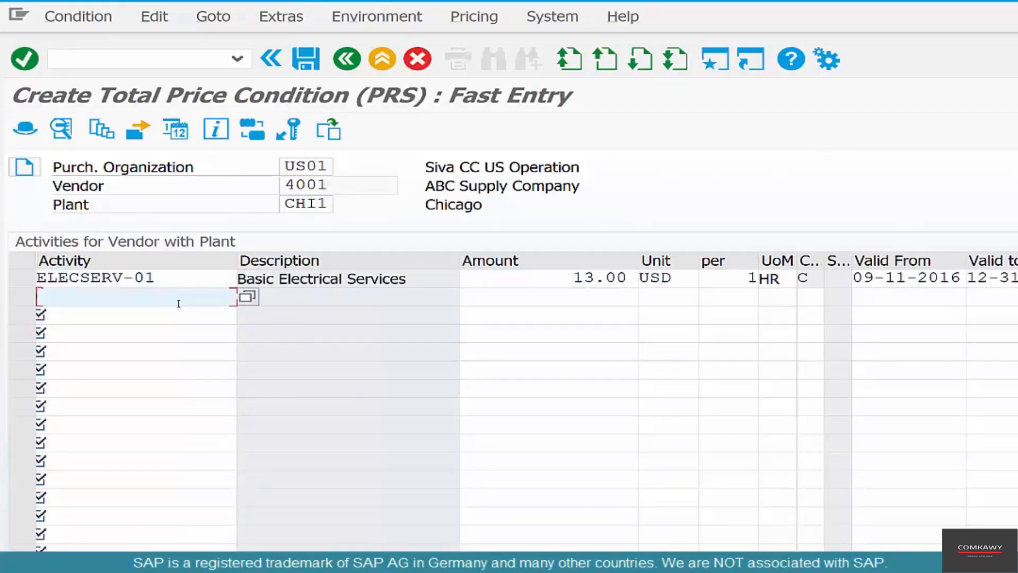
type("e")
key("Down")
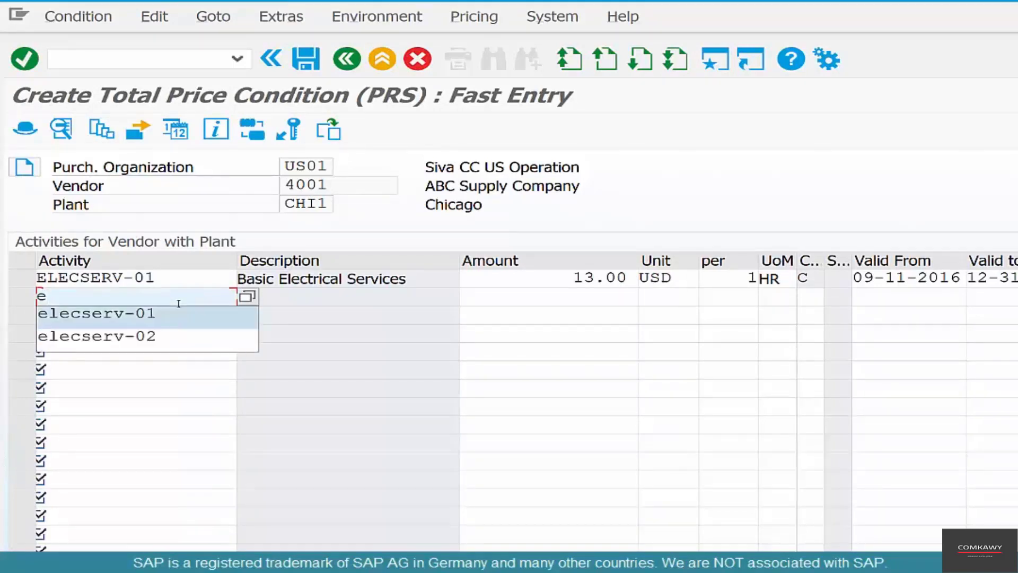
key("Down")
key("Return")
key("Tab")
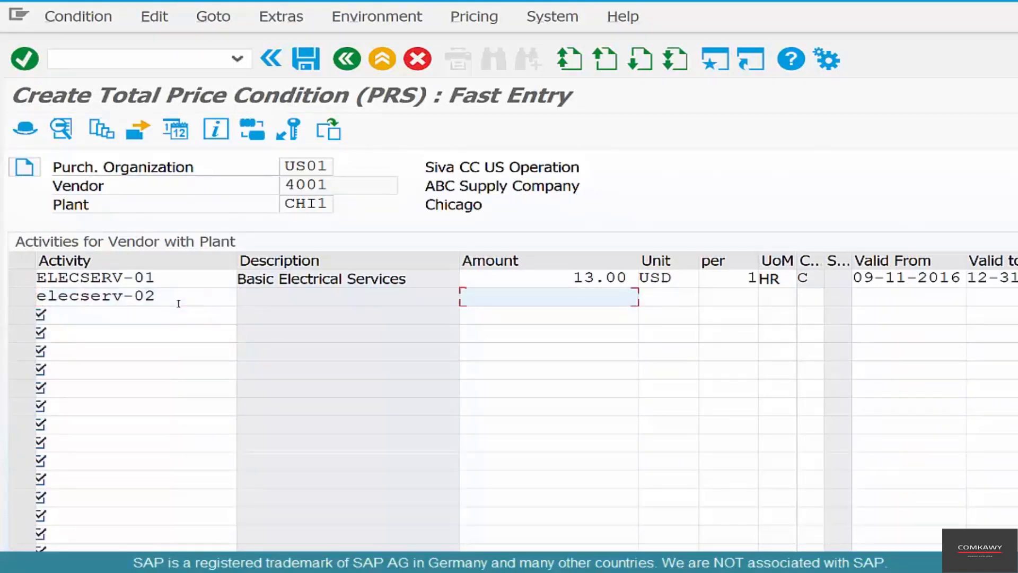
type("24")
key("Return")
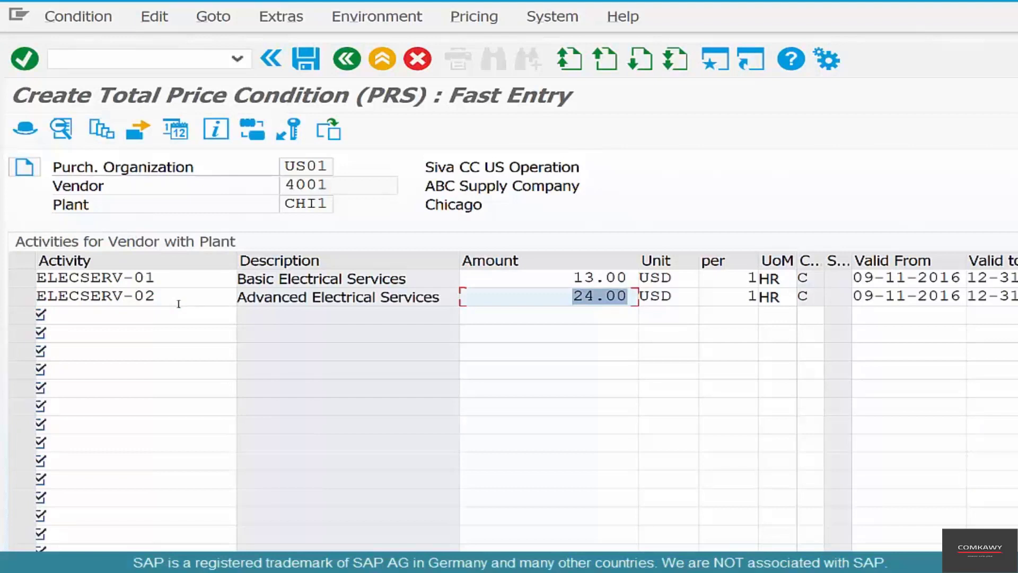
Add LABOR-01 at 12.00 in the third row and save.
left_click(176, 313)
type("labor-01")
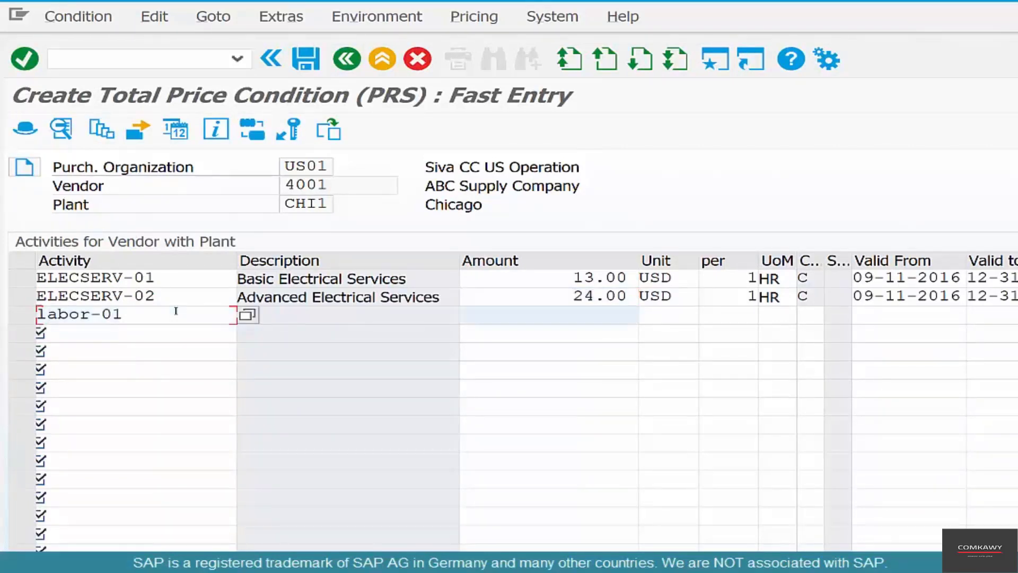
key("Tab")
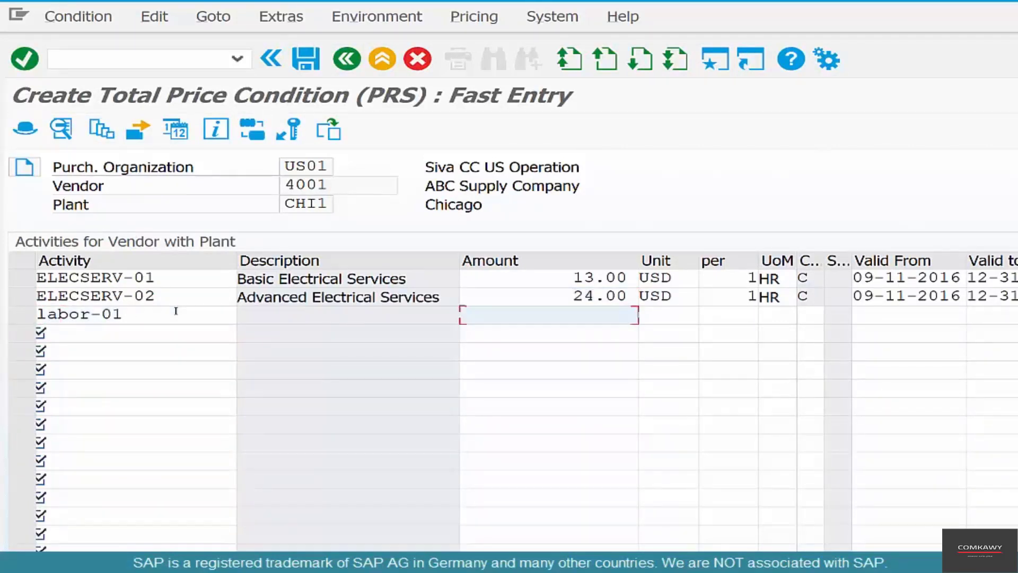
type("12")
key("Return")
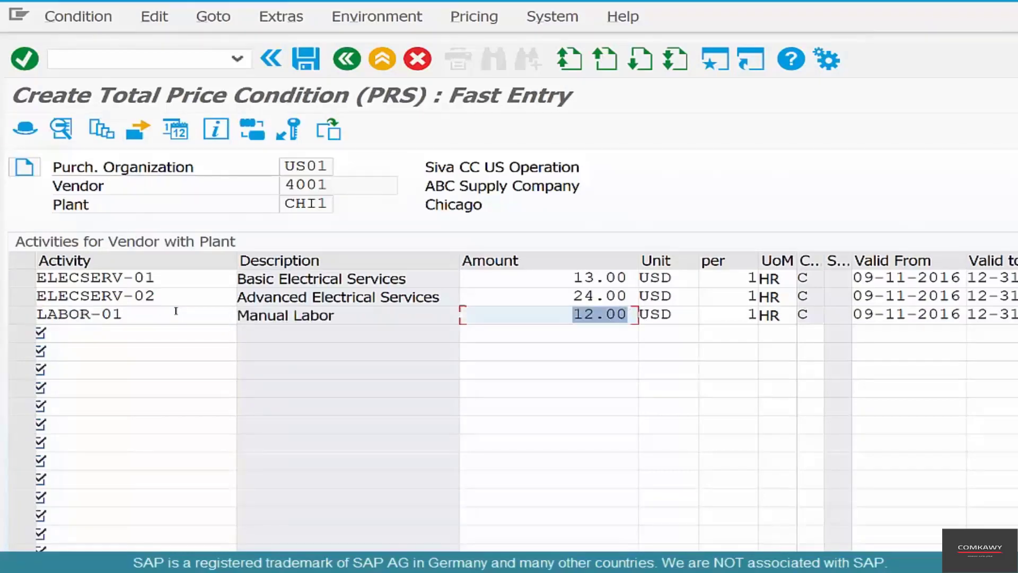
key("ctrl+s")
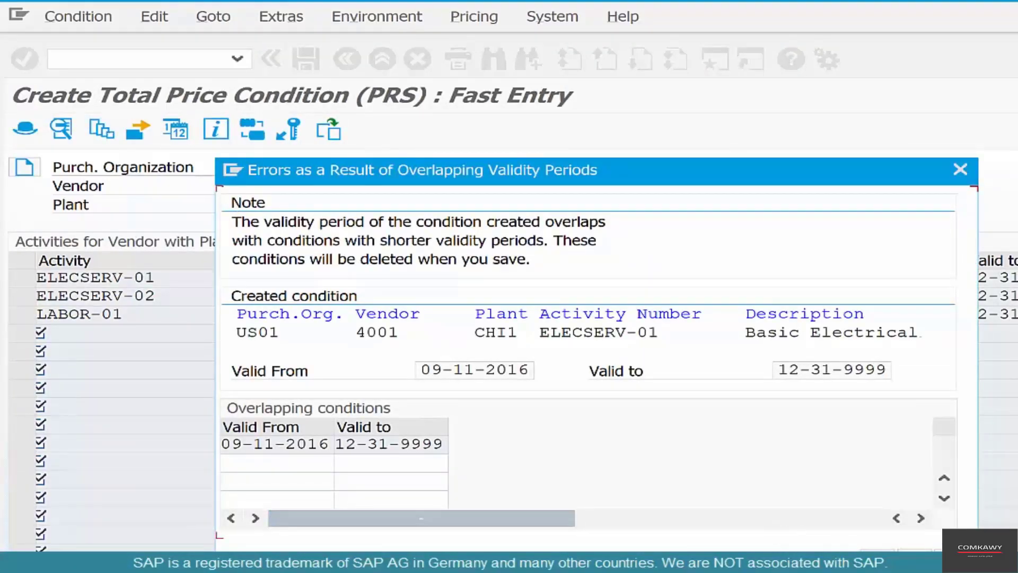
Accept the Overlapping Validity Periods notice to save, then go back to SAP Easy Access.
left_click(960, 169)
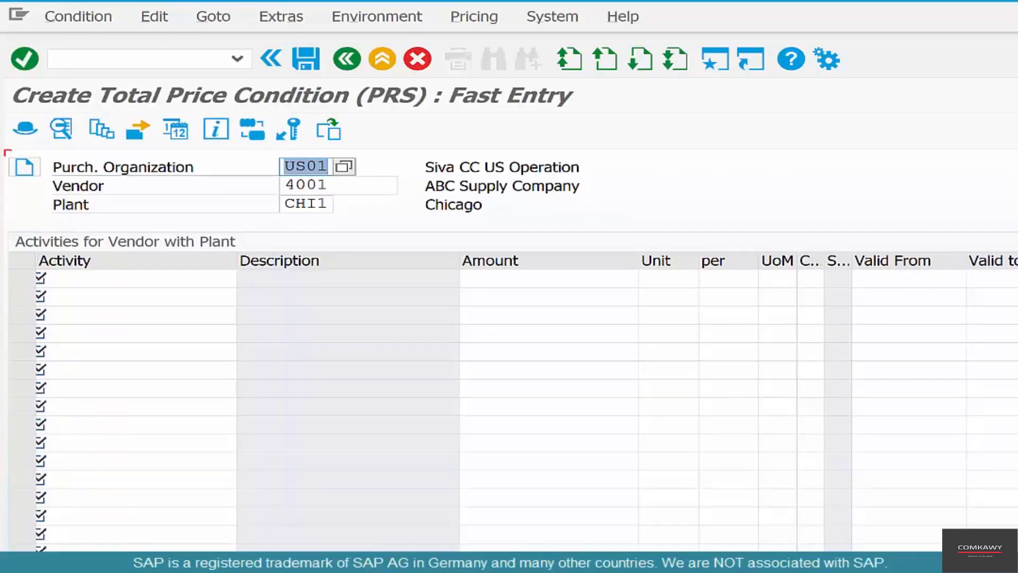
left_click(346, 60)
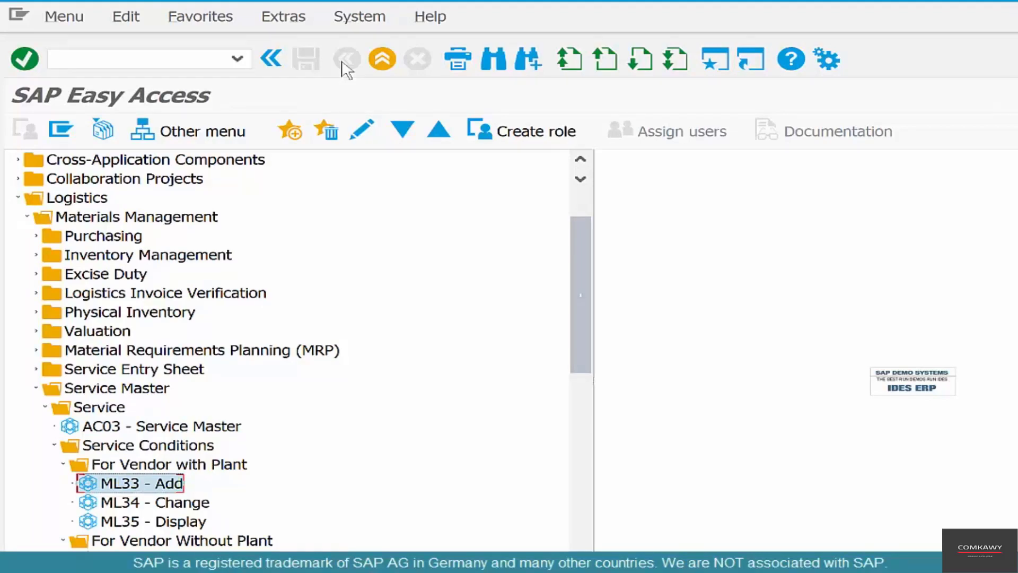
Start a new purchase order with ME21N for vendor 4001.
left_click(137, 58)
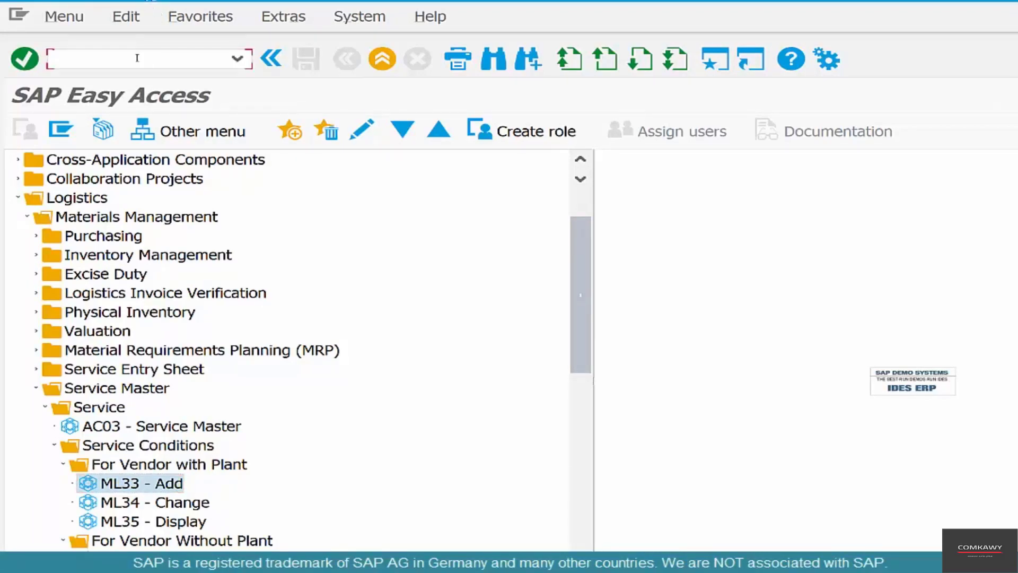
type("me21n")
key("Return")
left_click(641, 166)
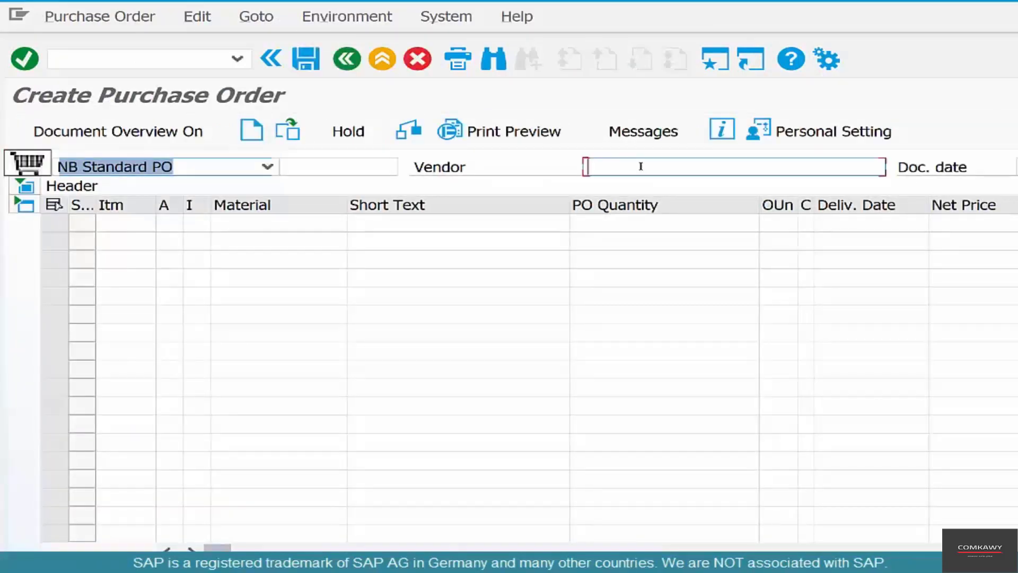
type("4001")
key("Return")
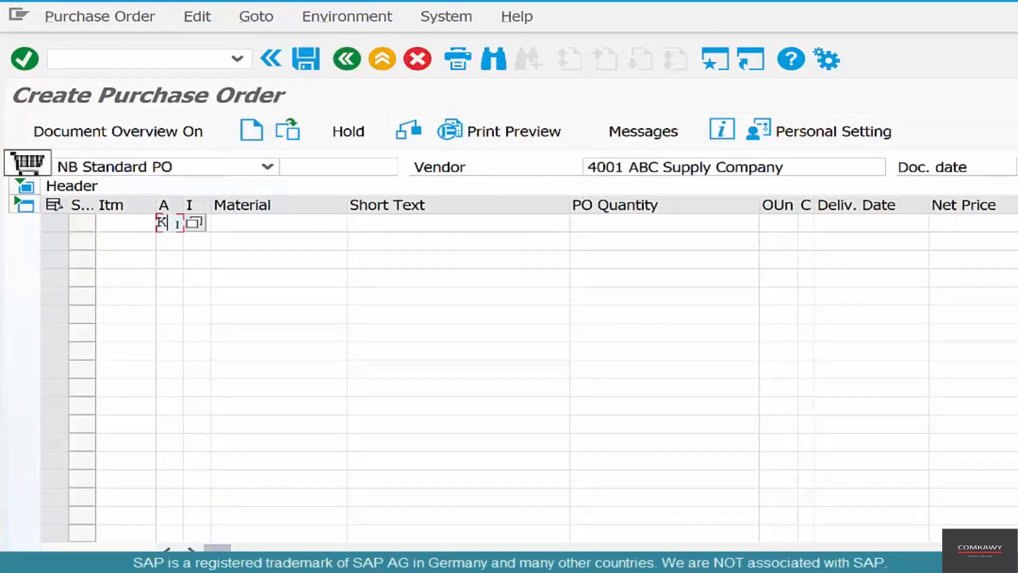
Add item 10 'Pump Repair' with account assignment K, category D, quantity 1.
type("K")
key("Tab")
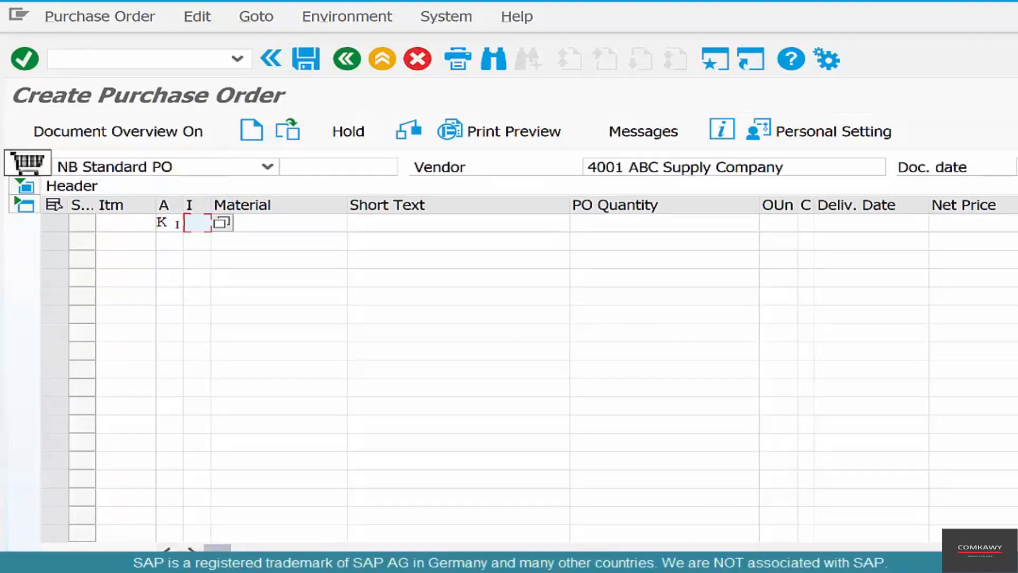
type("D")
key("Tab")
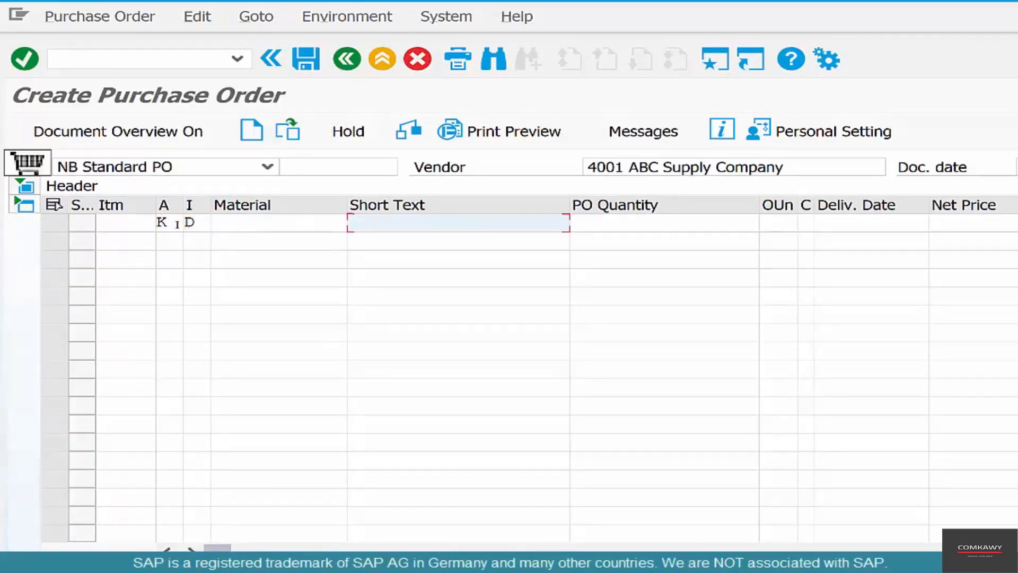
type("P")
key("Down")
key("Down")
key("Return")
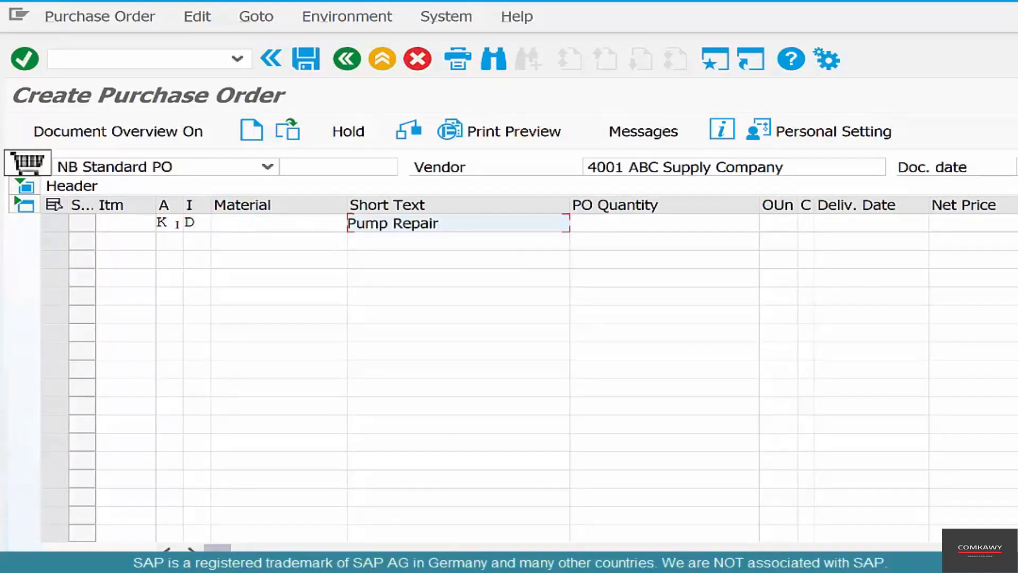
key("Tab")
type("1")
key("Return")
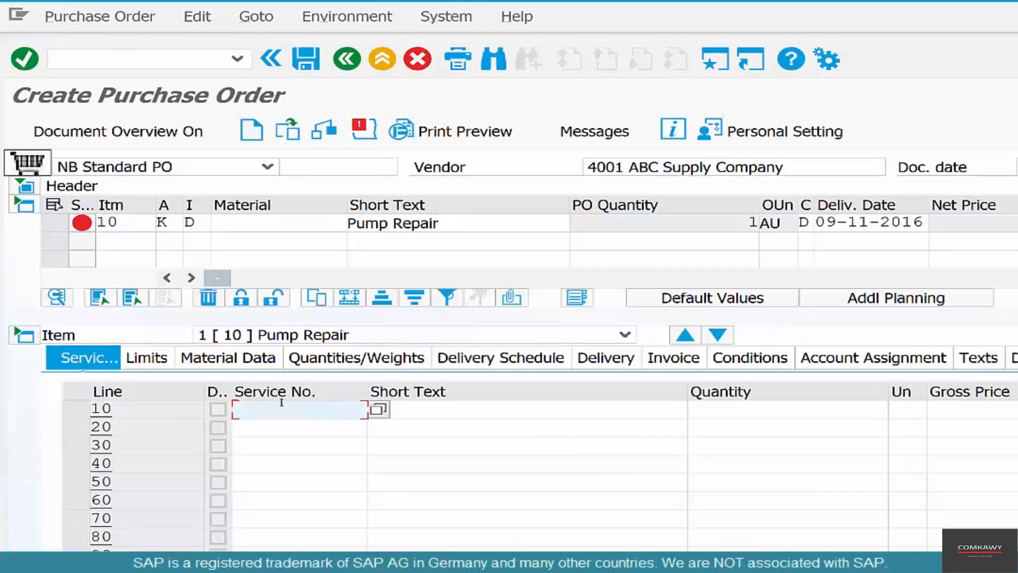
Put ELECSERV-01 on service line 10 with cost center ADMIN-01 and check its 13.00 gross price.
left_click(282, 409)
key("Down")
key("Down")
key("Down")
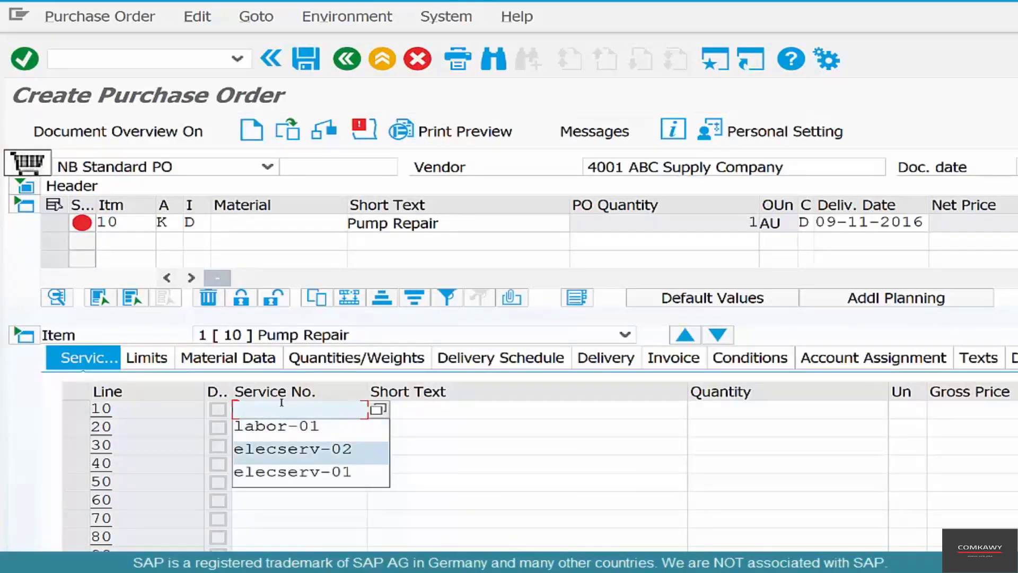
key("Return")
key("Tab")
key("Tab")
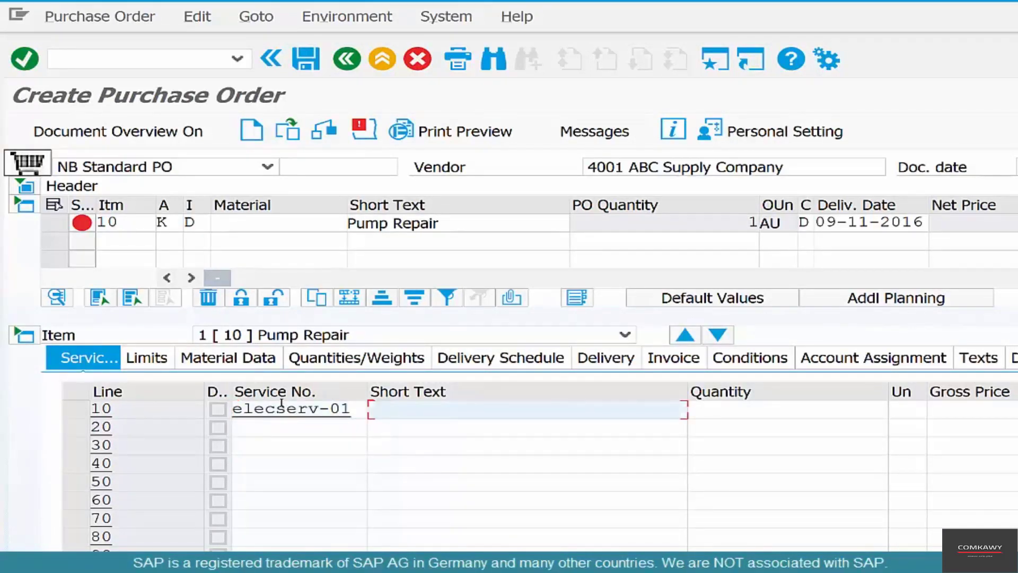
key("Return")
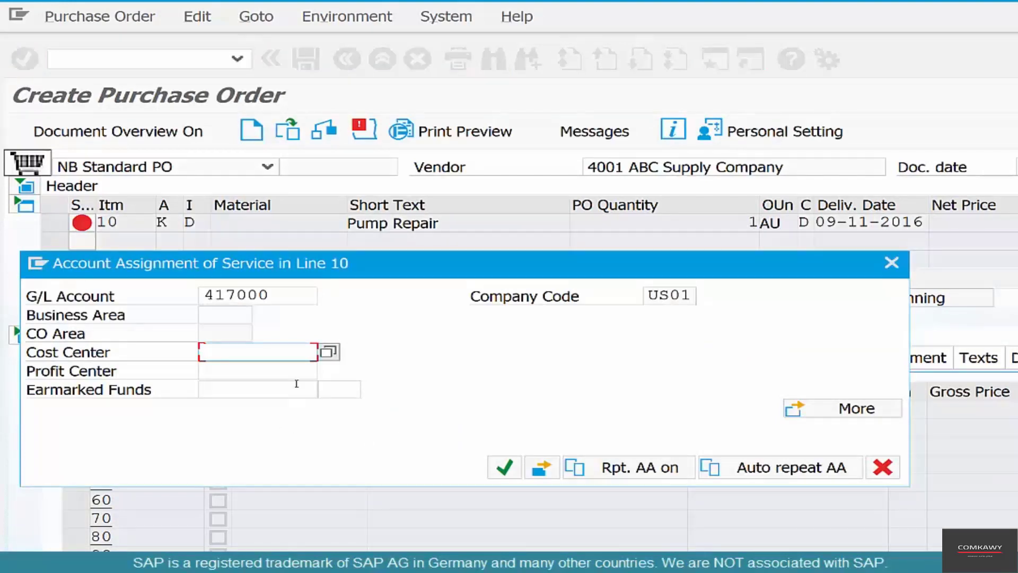
type("a")
left_click(296, 383)
key("Return")
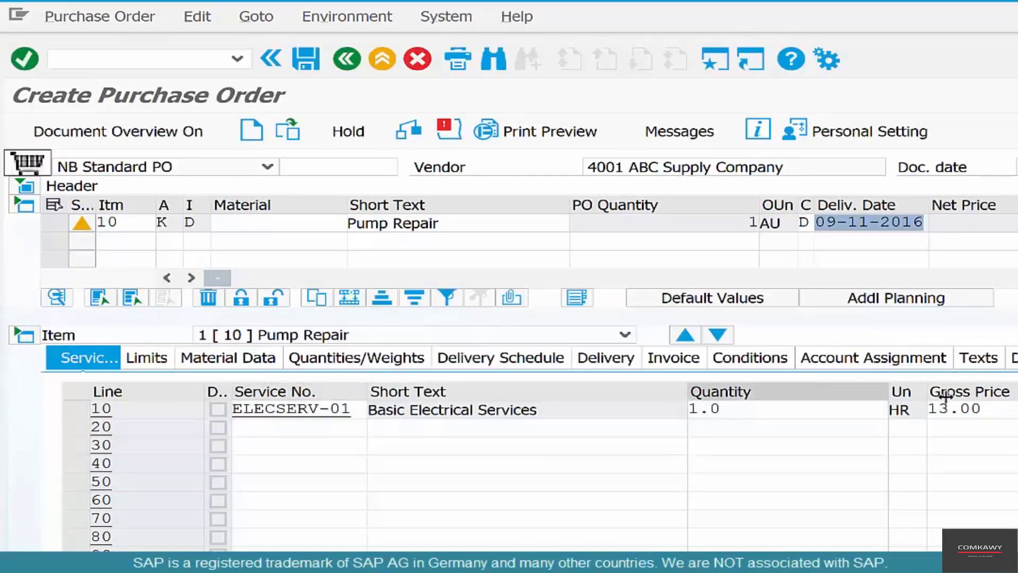
left_click(937, 409)
double_click(939, 410)
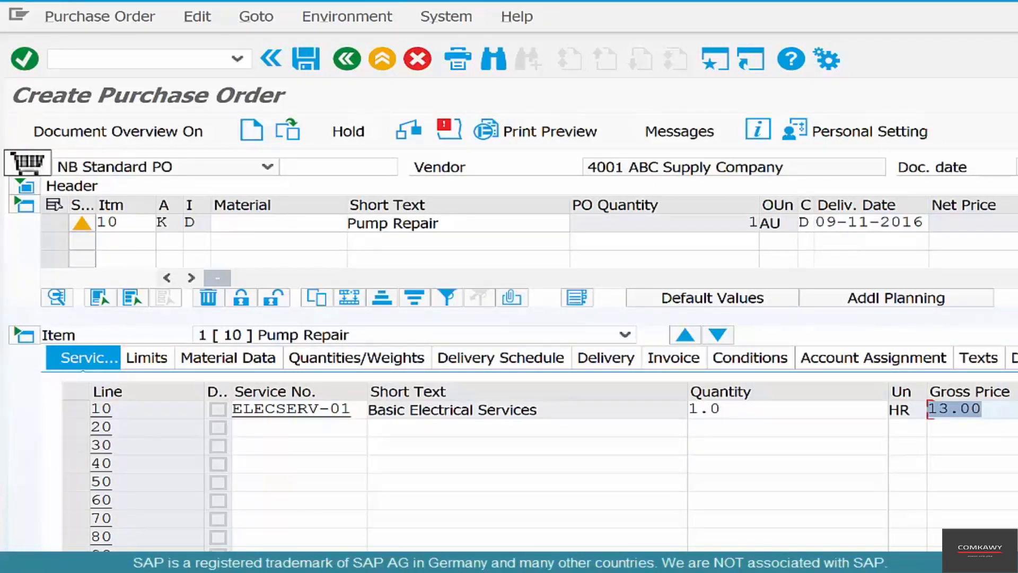
scroll(509, 350, "down", 1)
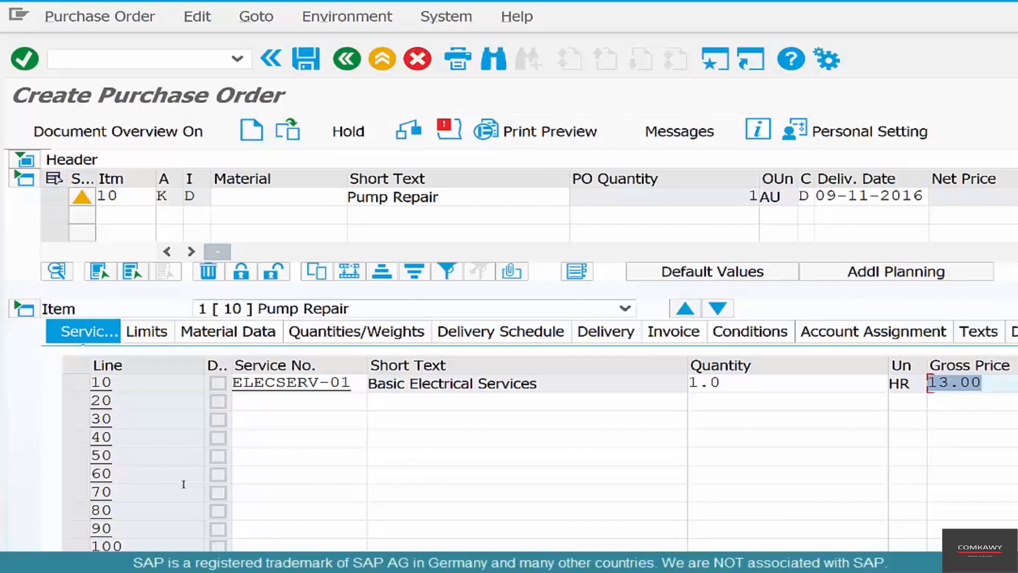